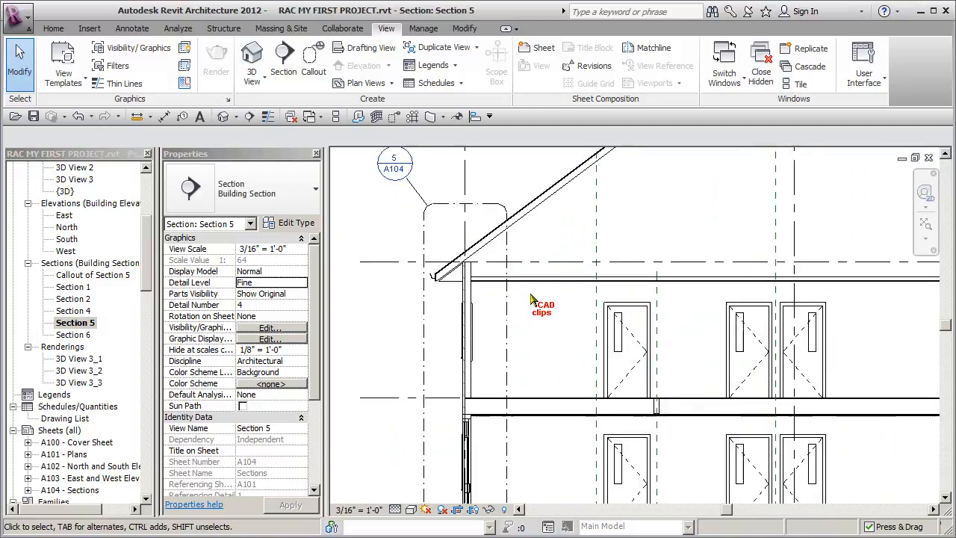
- Open the project's Object Styles and examine the line weights of the Floors subcategories, including Common Edges
scroll(535, 294, "up", 5)
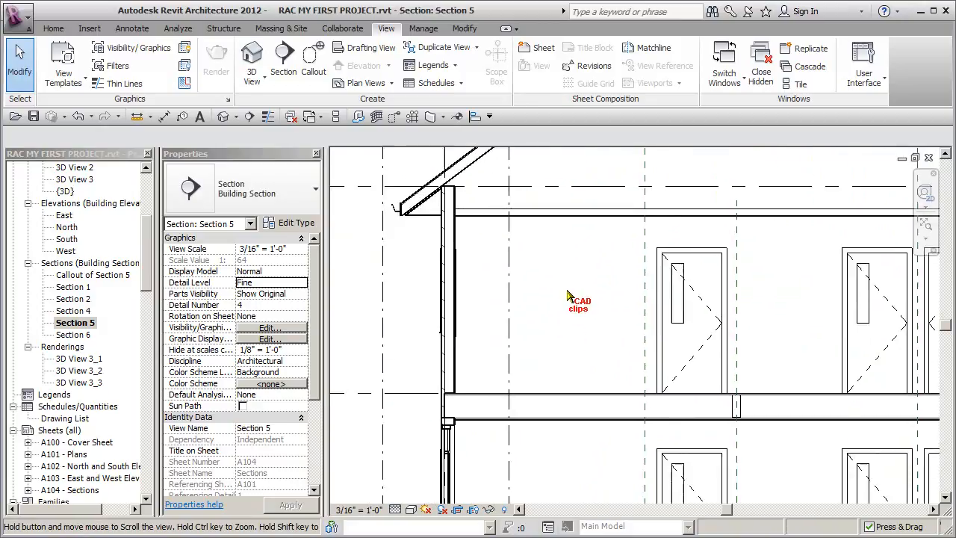
middle_click_drag(502, 339, 543, 327)
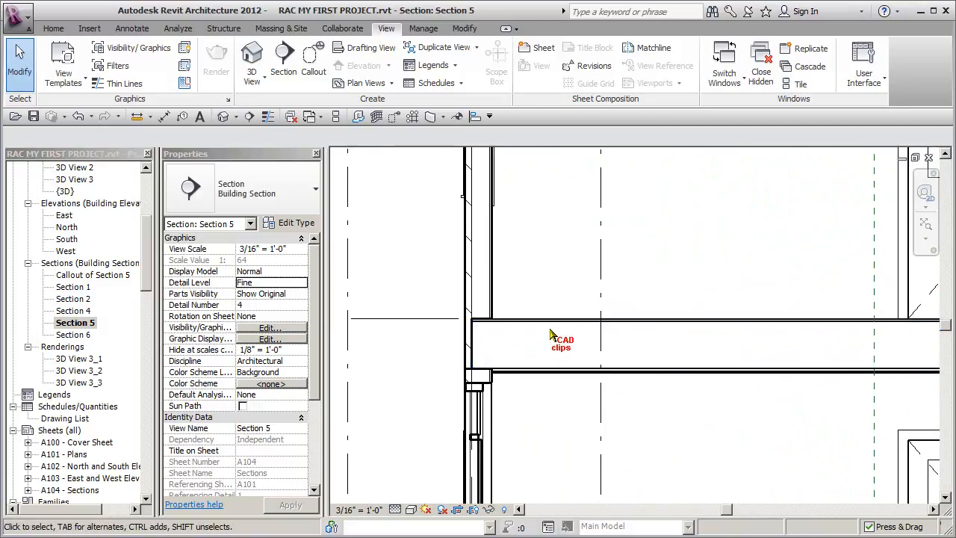
middle_click_drag(632, 332, 686, 327)
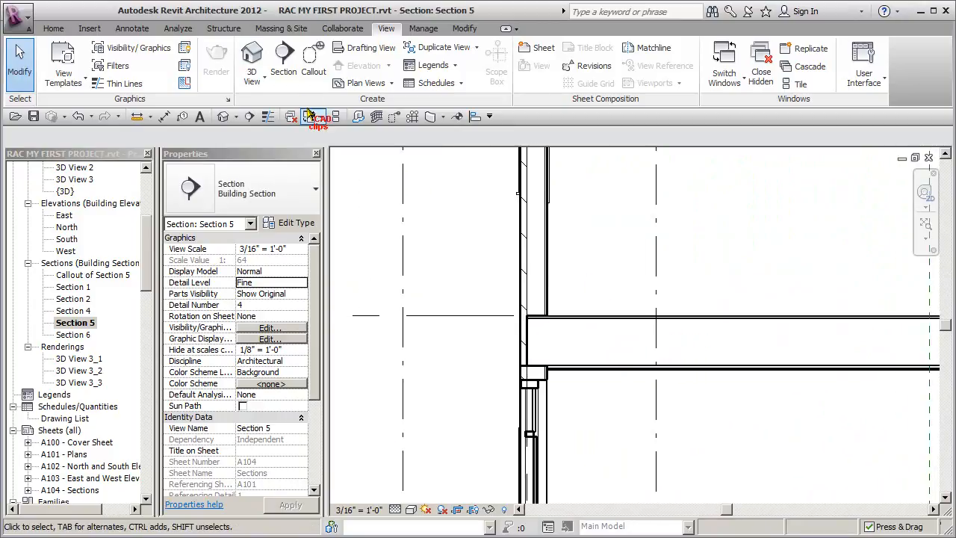
left_click(423, 28)
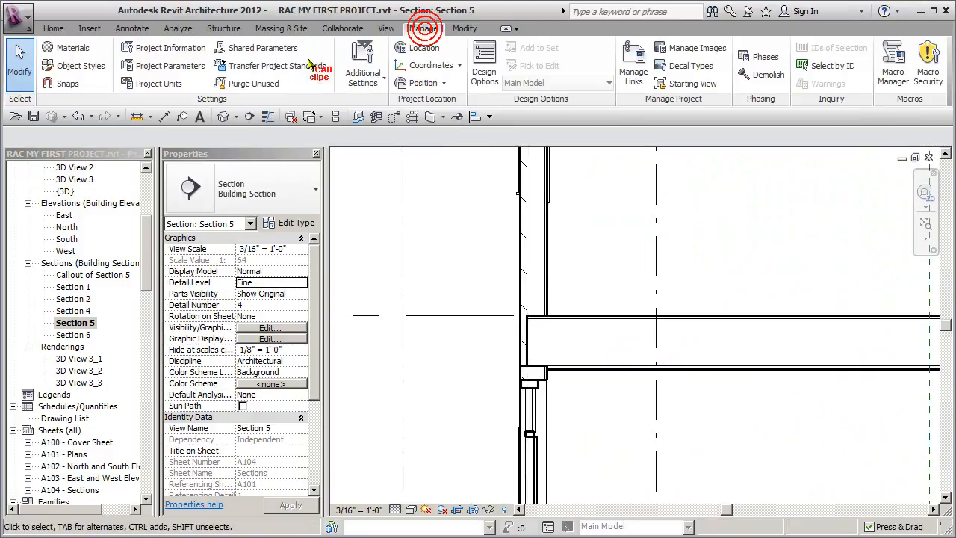
left_click(81, 66)
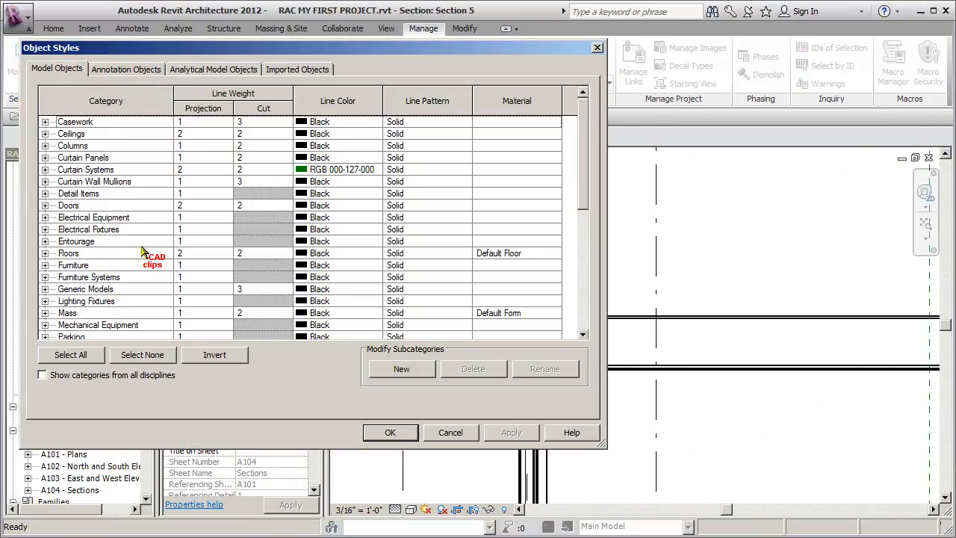
left_click(45, 253)
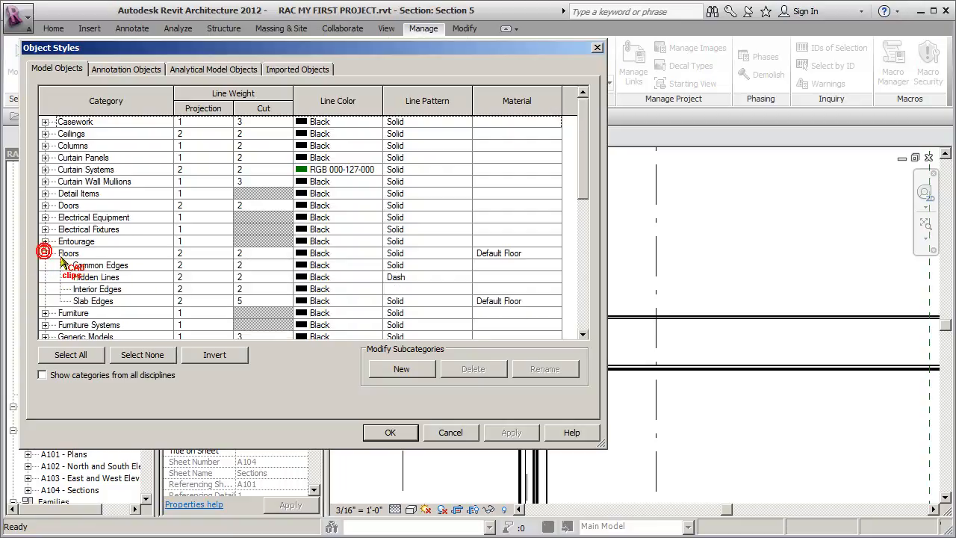
left_click(139, 266)
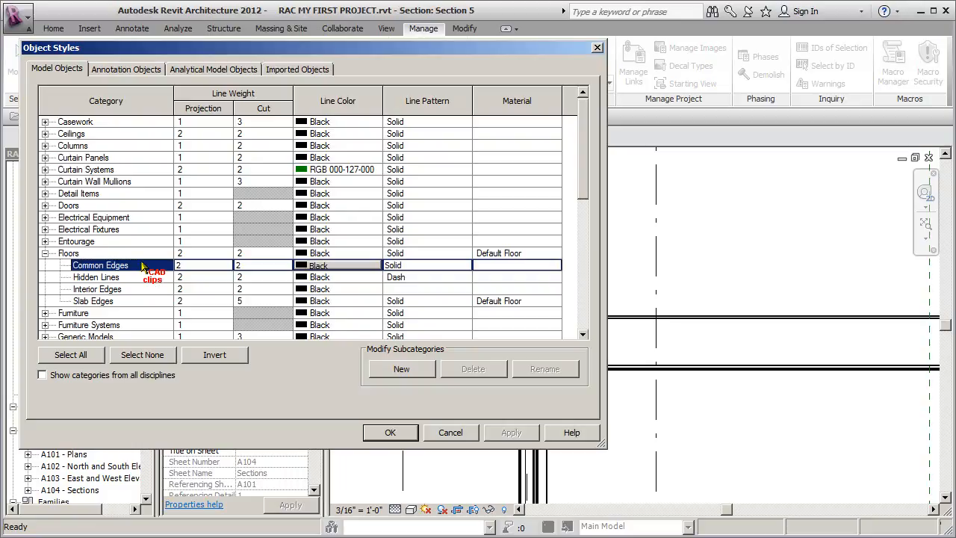
left_click(45, 253)
- Examine the line weights of the Walls subcategories in the model object styles
scroll(109, 290, "down", 3)
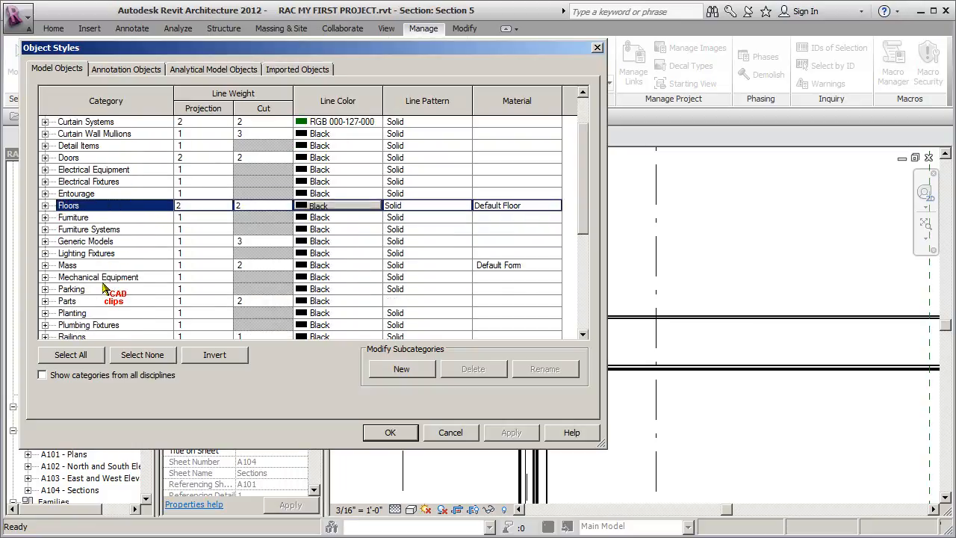
scroll(105, 289, "down", 3)
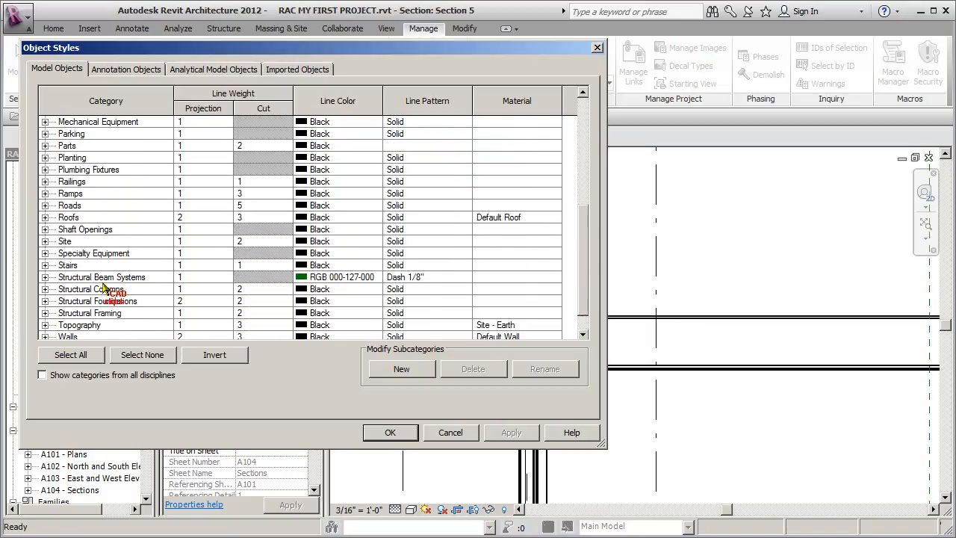
left_click(46, 314)
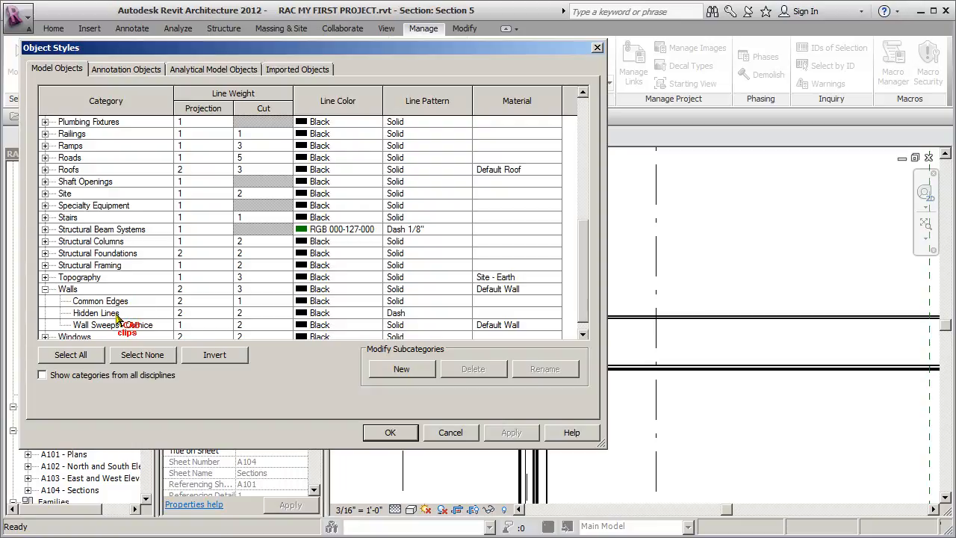
left_click(45, 290)
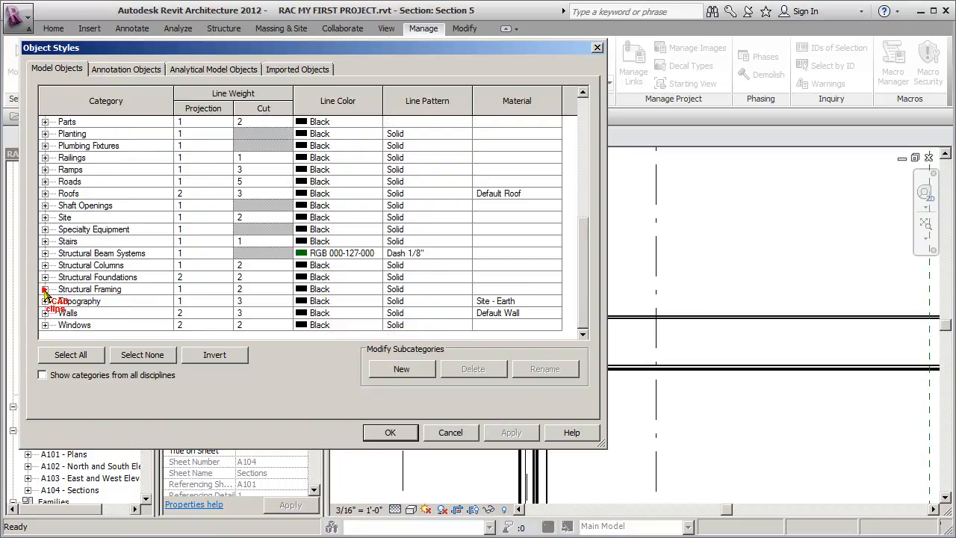
scroll(95, 256, "up", 2)
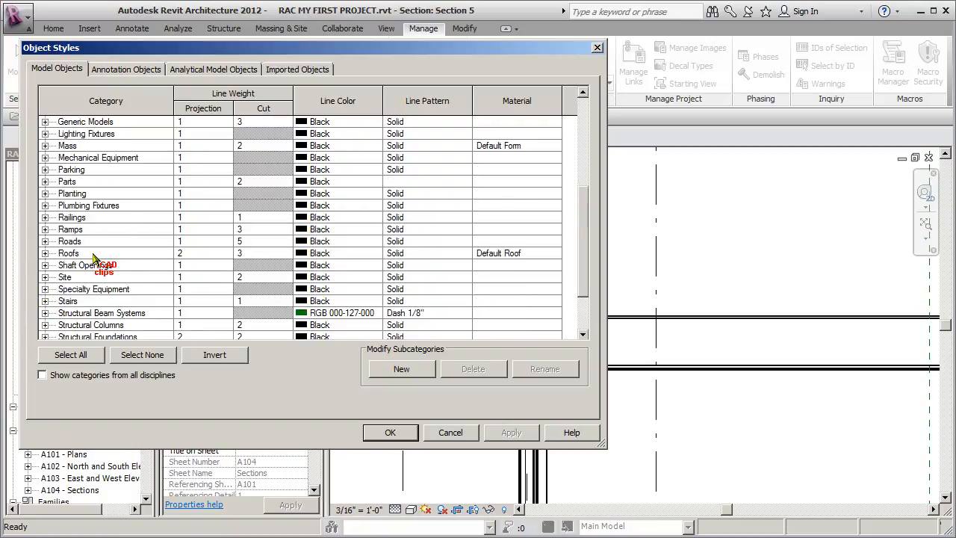
- Examine the Roofs subcategories, comparing the Common Edges and Hidden Lines settings
left_click(45, 254)
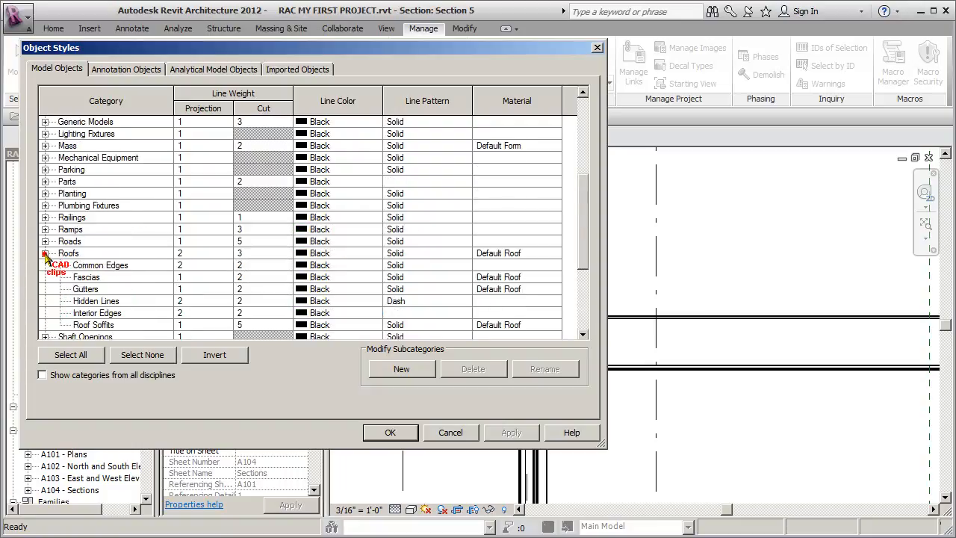
left_click(118, 266)
left_click(120, 302)
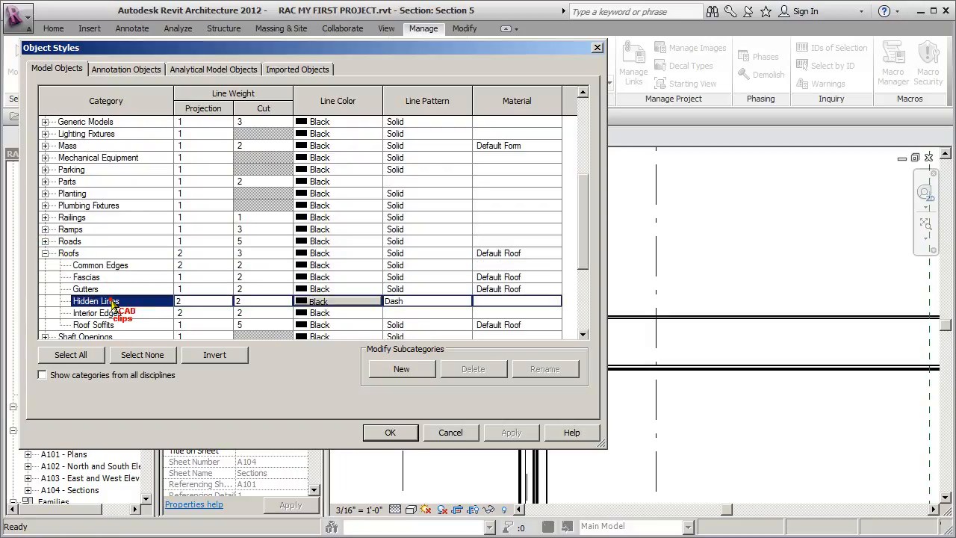
left_click(129, 266)
left_click(127, 302)
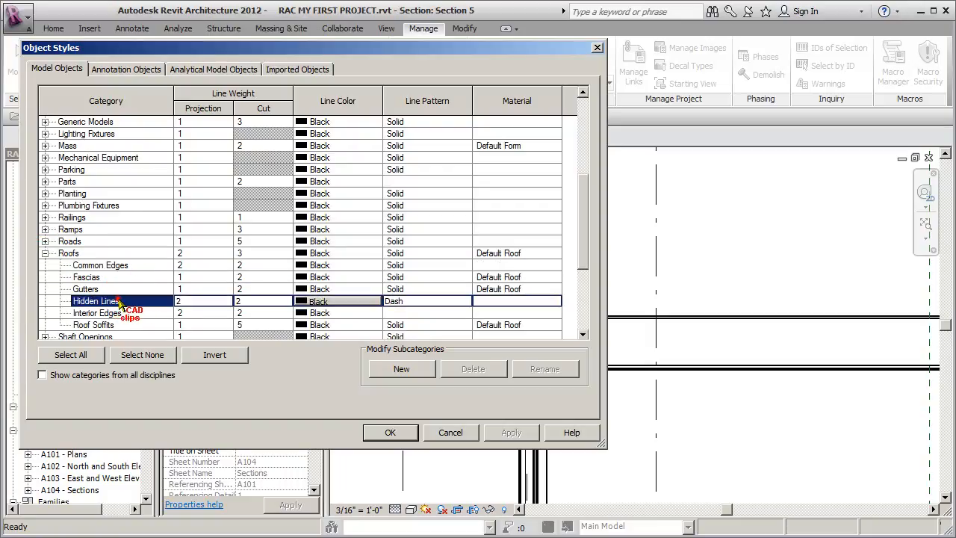
left_click(45, 253)
scroll(97, 213, "up", 5)
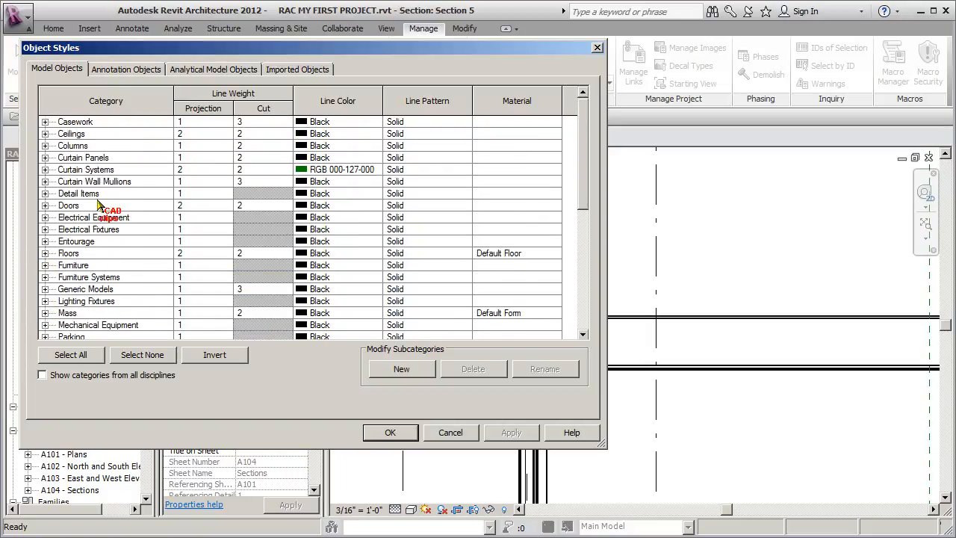
- Examine the Common Edges and Hidden Lines settings of Ceilings, then close Object Styles without changes
left_click(44, 133)
left_click(116, 146)
left_click(120, 158)
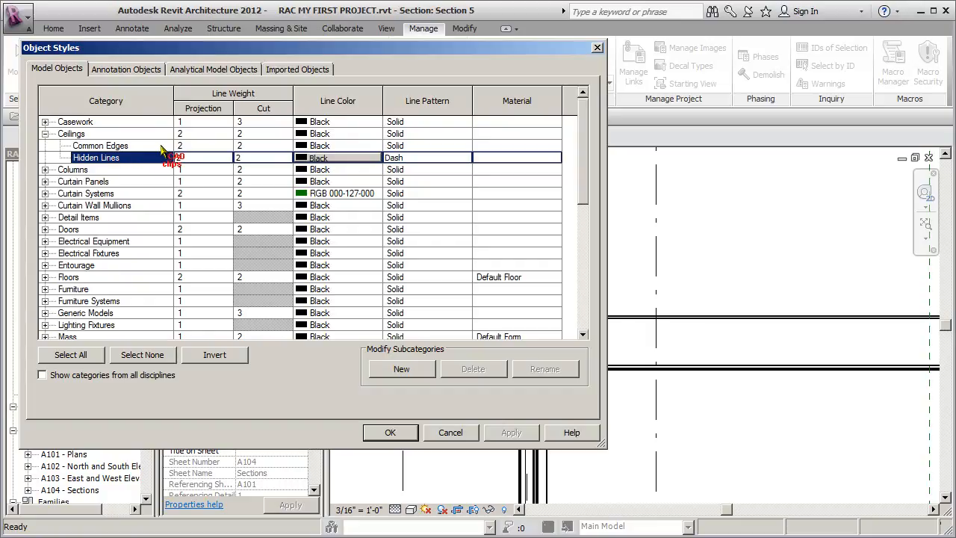
left_click(153, 147)
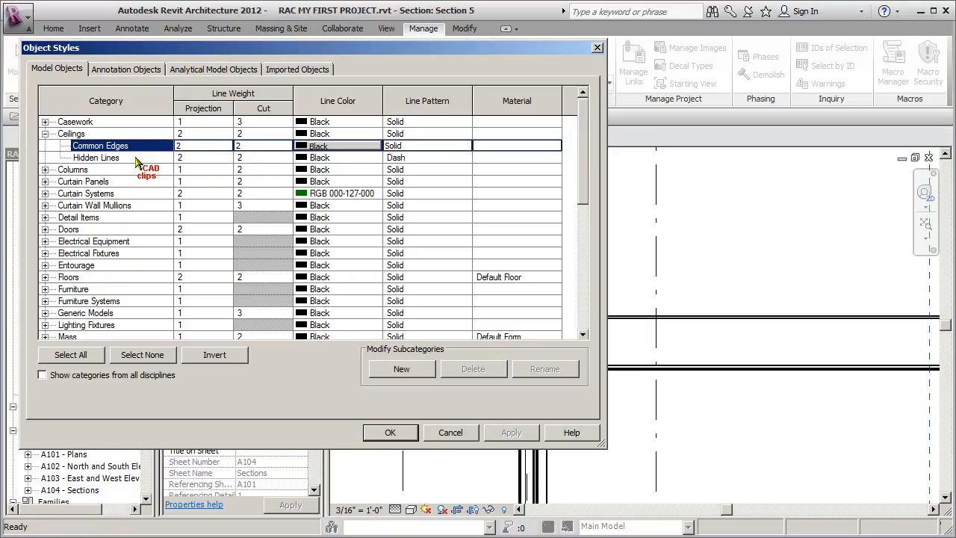
left_click(453, 433)
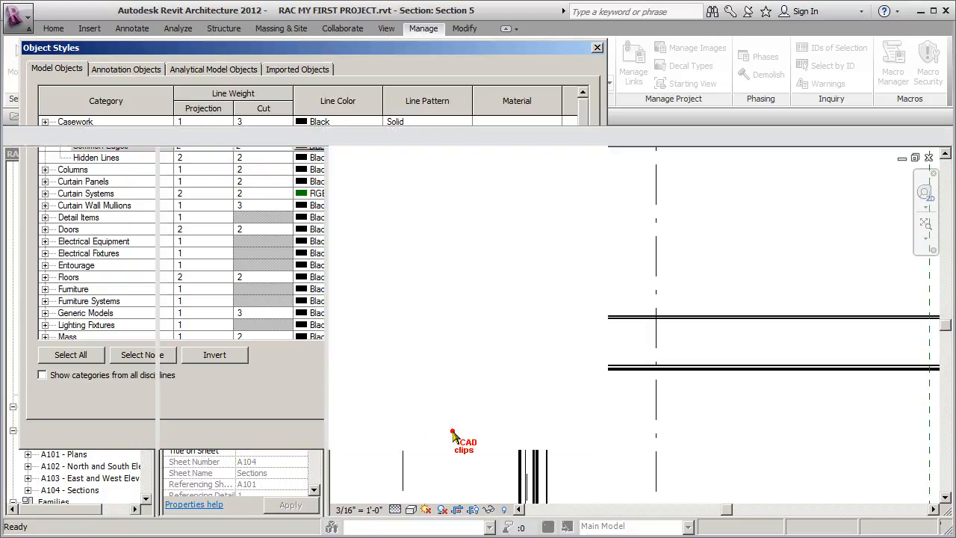
- Hide the compound ceiling element beneath the main floor in the Section 5 view
scroll(605, 370, "up", 2)
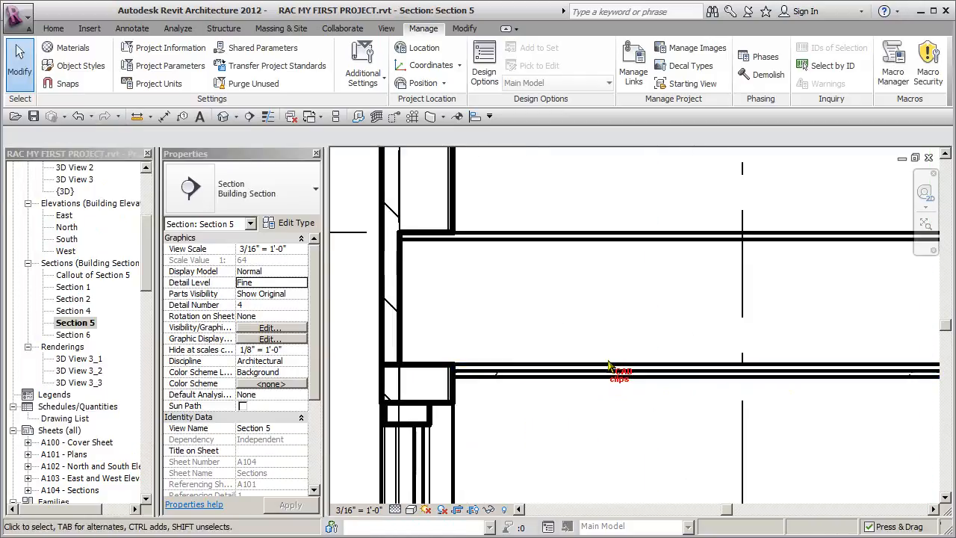
left_click(627, 373)
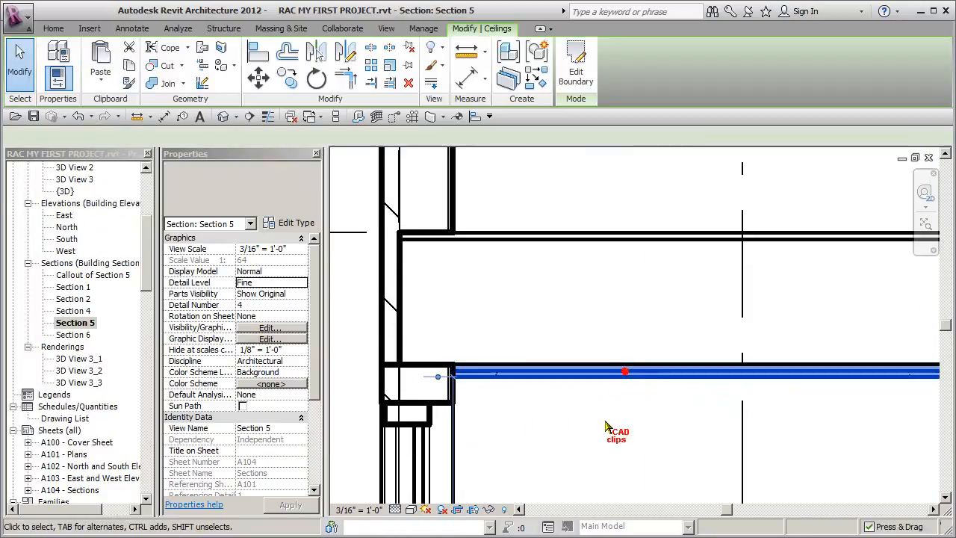
left_click(439, 47)
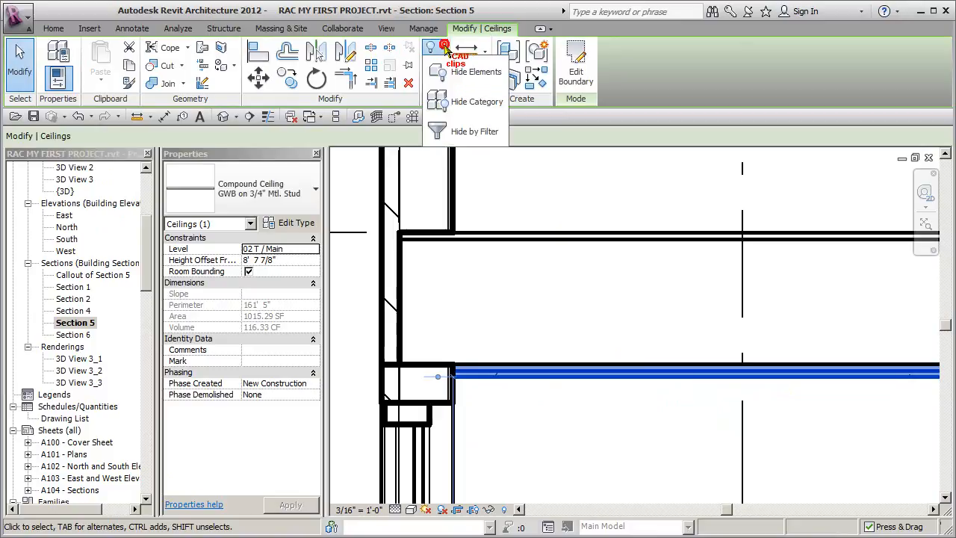
left_click(475, 73)
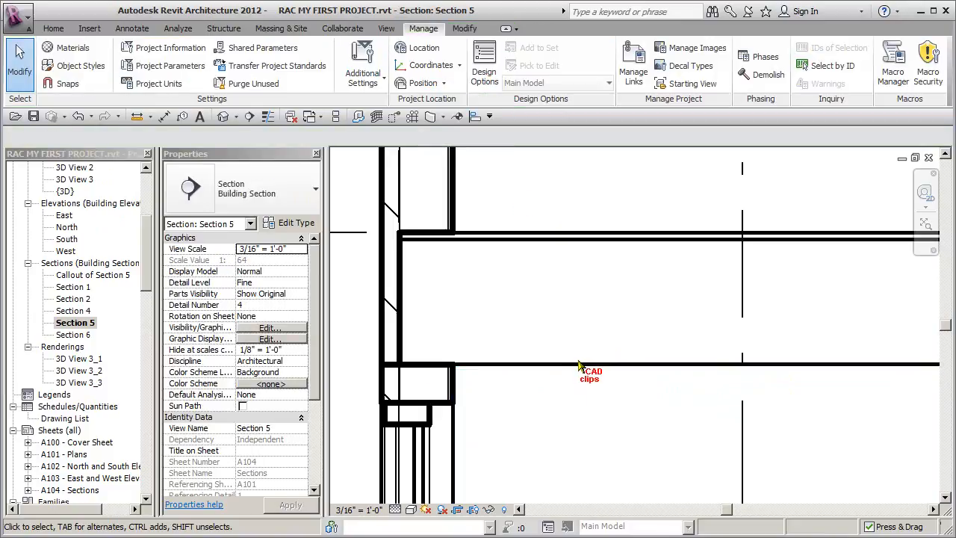
- Set the cut line weight of the Floors Common Edges subcategory to 1 in Object Styles and apply it
scroll(605, 250, "up", 2)
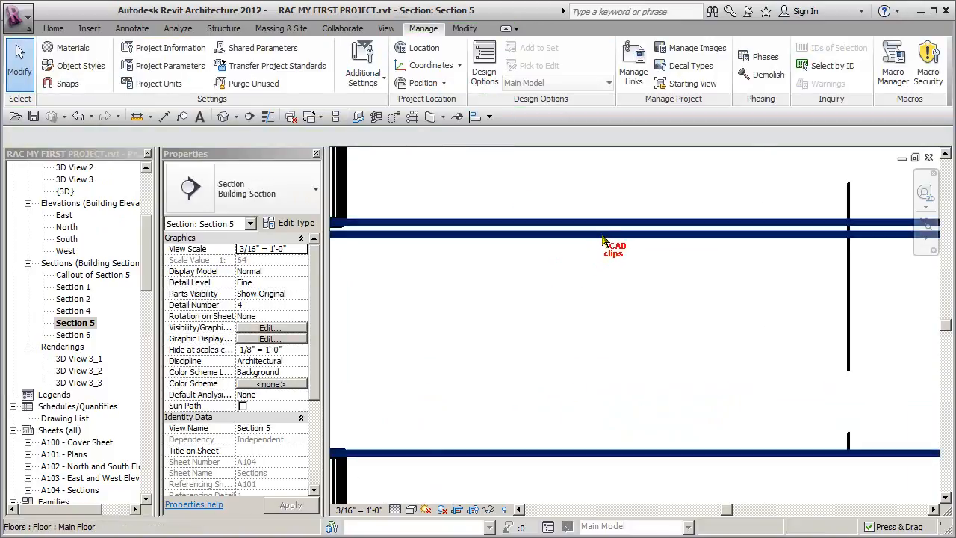
scroll(684, 282, "down", 3)
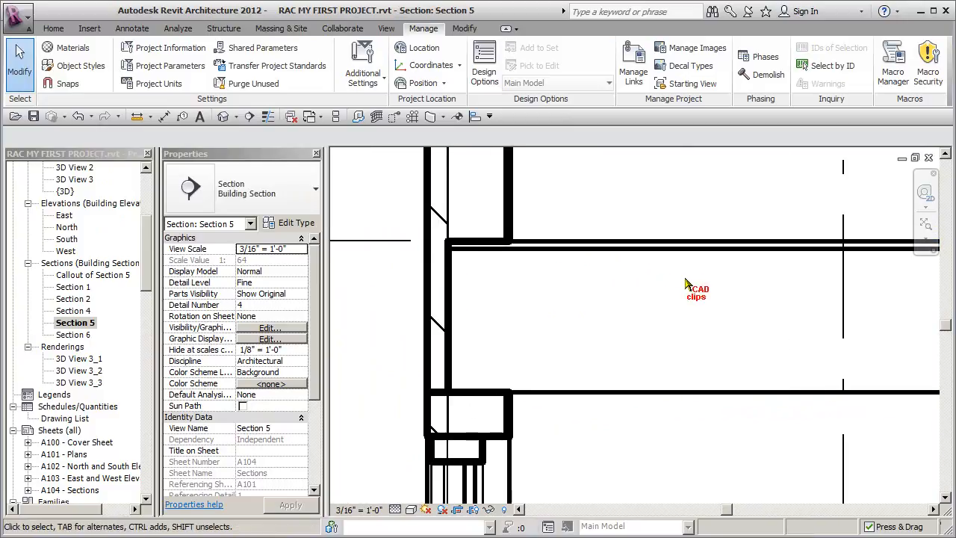
middle_click_drag(688, 284, 743, 291)
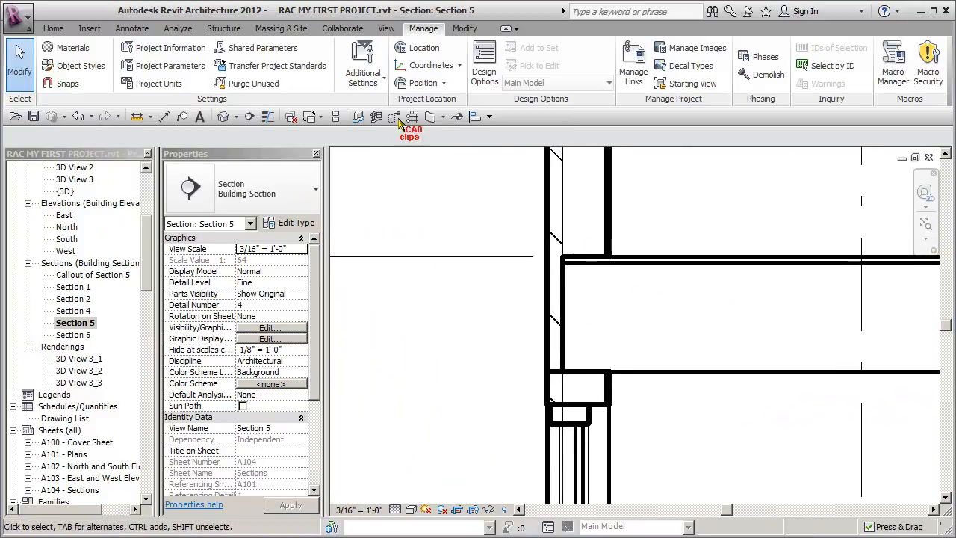
left_click(100, 67)
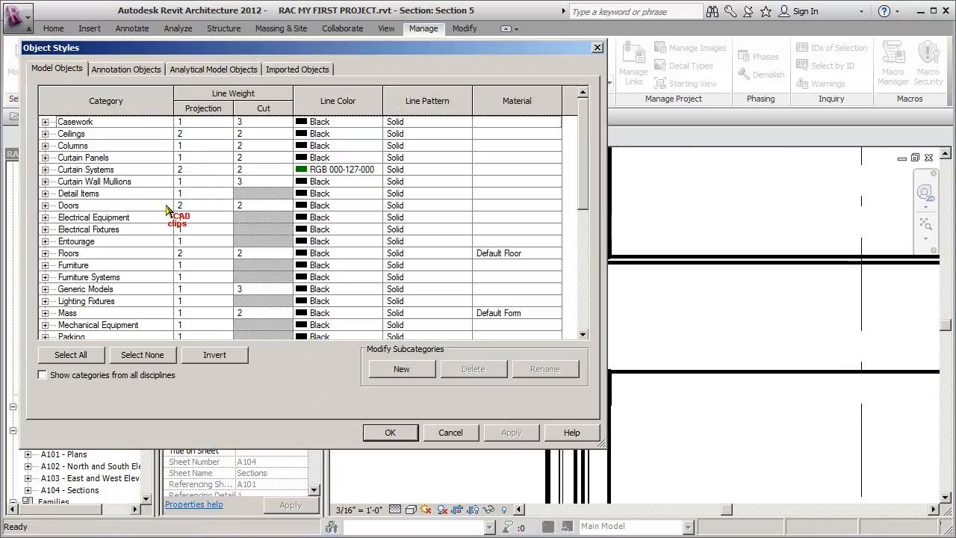
left_click(45, 253)
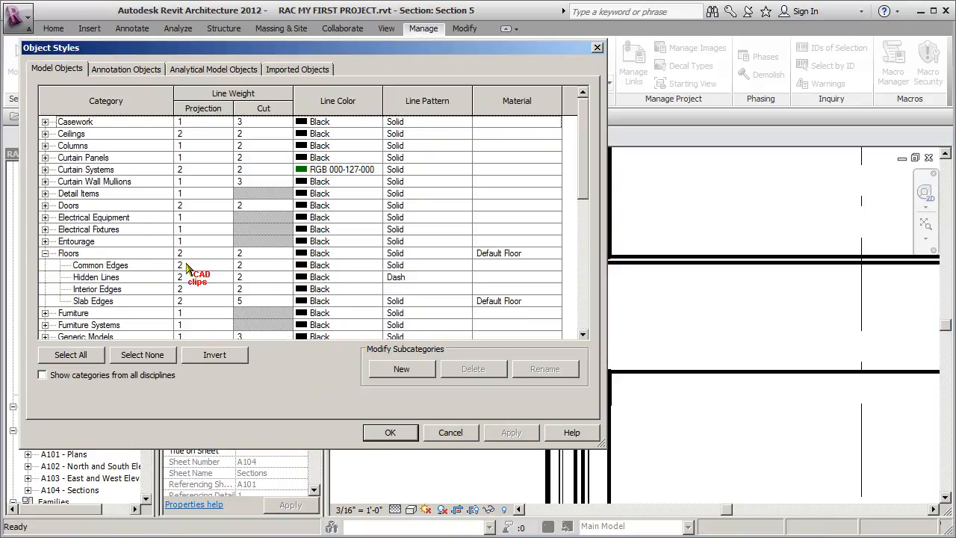
left_click(289, 266)
left_click(273, 265)
left_click(285, 265)
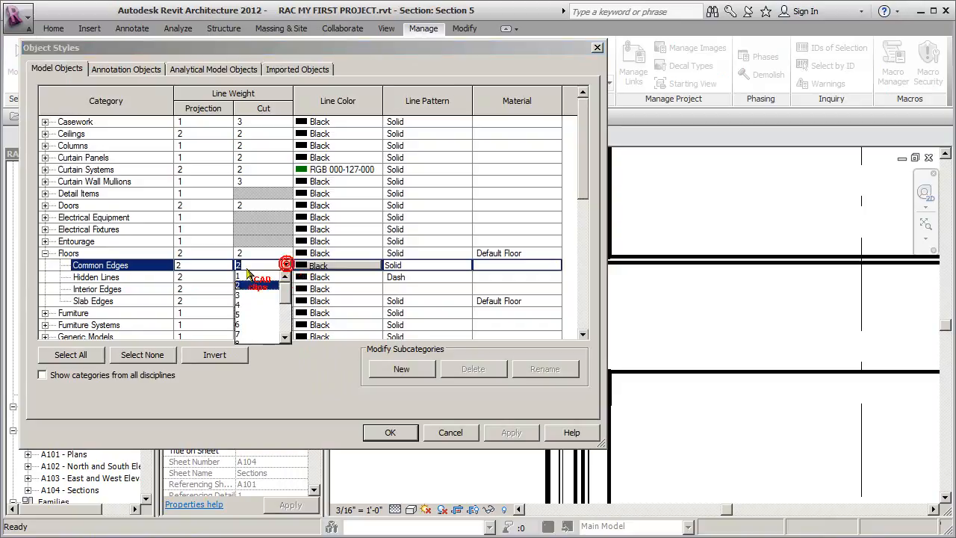
left_click(241, 275)
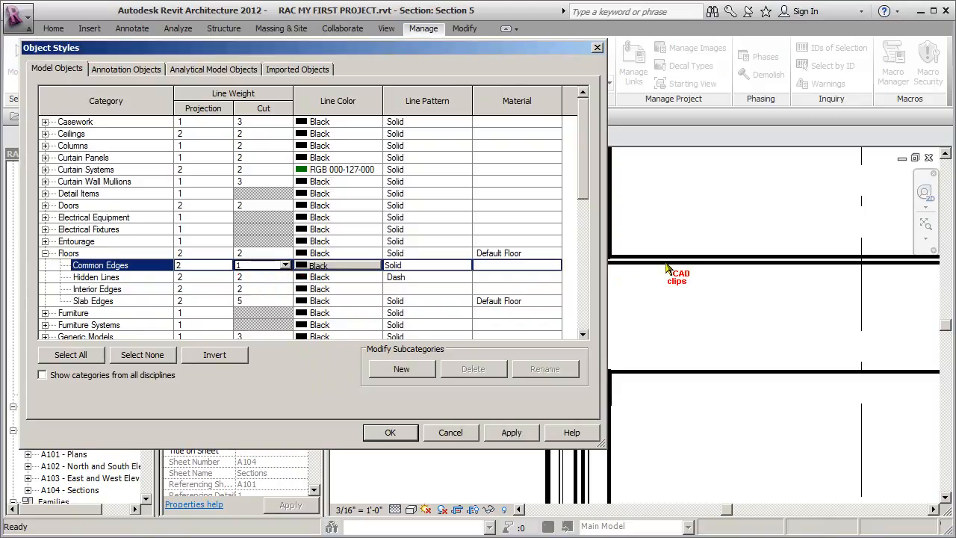
left_click(512, 432)
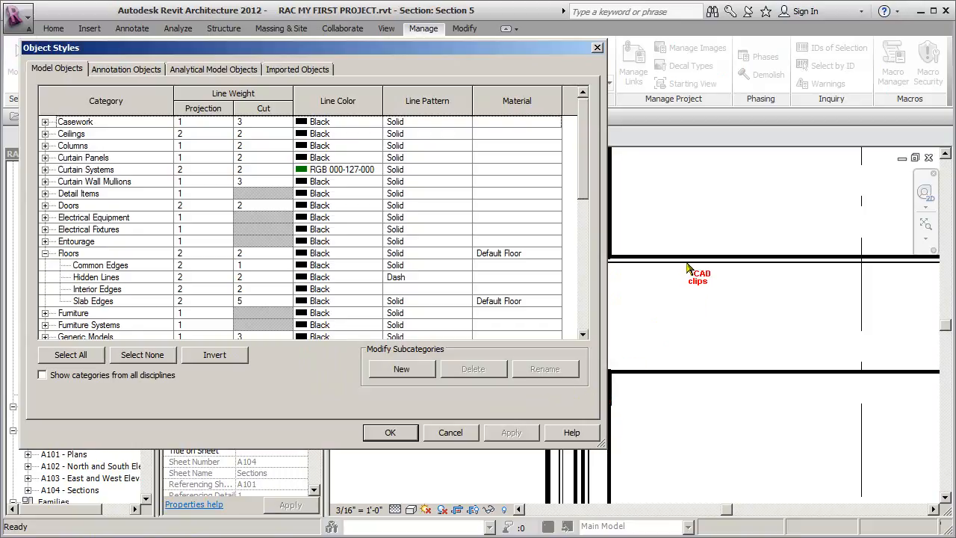
left_click(125, 267)
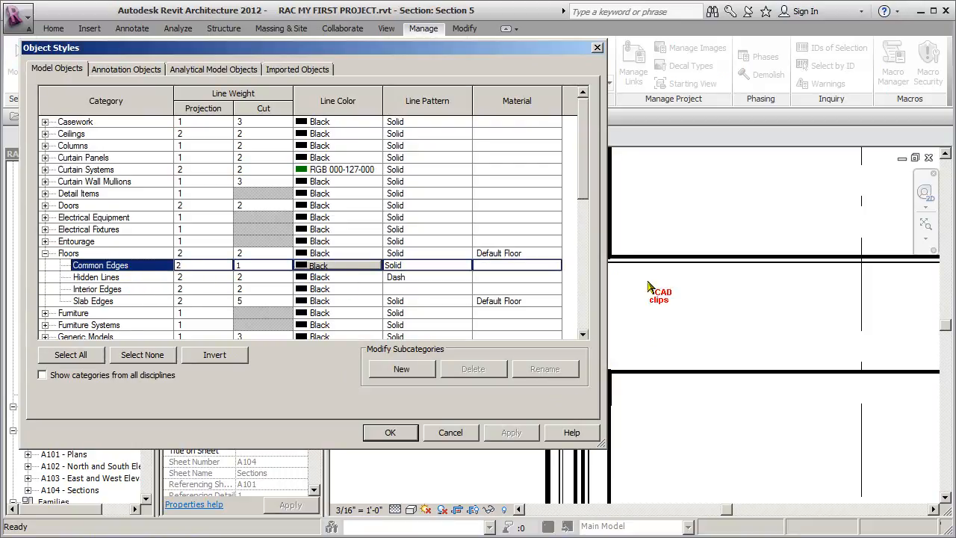
left_click(396, 431)
- Set the cut line weight of the Walls category to 2 in Object Styles and apply it
middle_click_drag(647, 333, 628, 452)
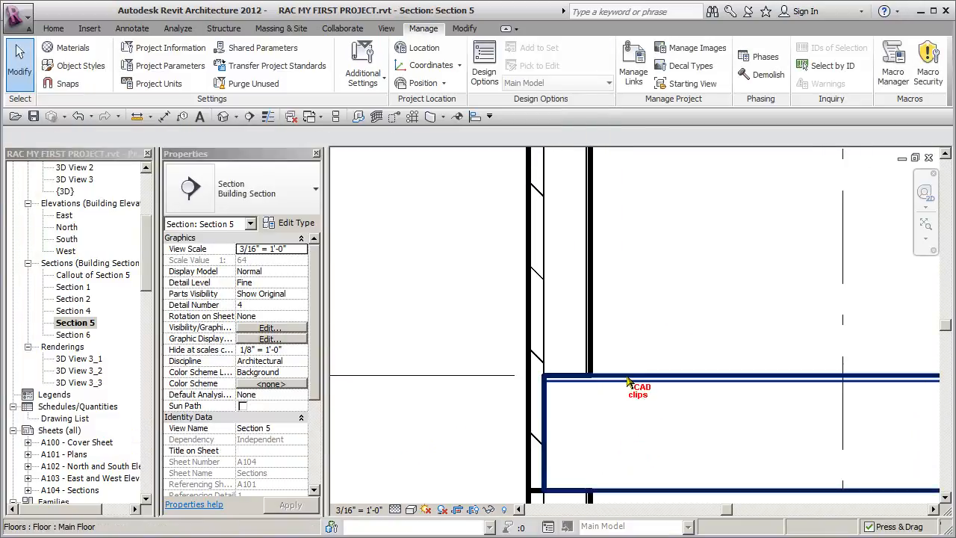
middle_click_drag(655, 342, 780, 340)
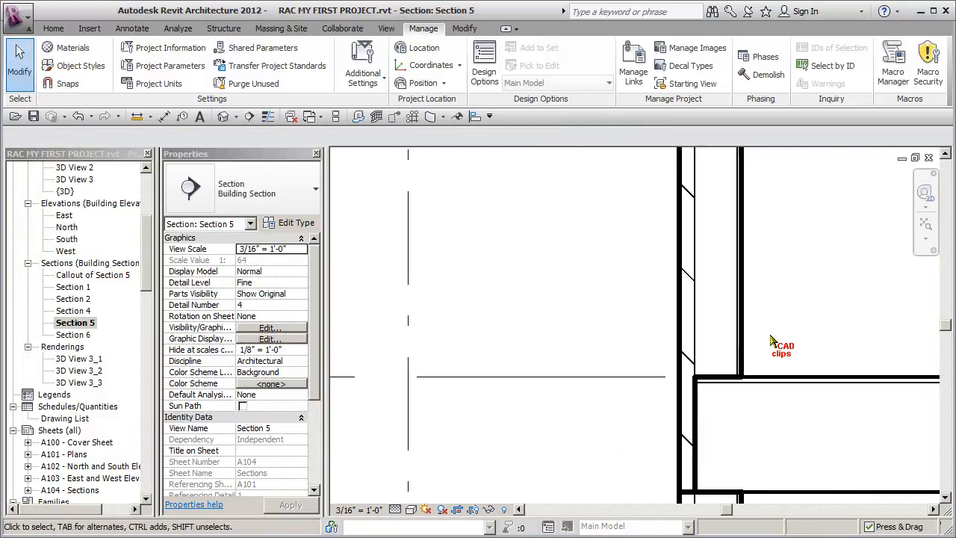
left_click(75, 65)
left_click_drag(581, 131, 609, 267)
left_click(45, 313)
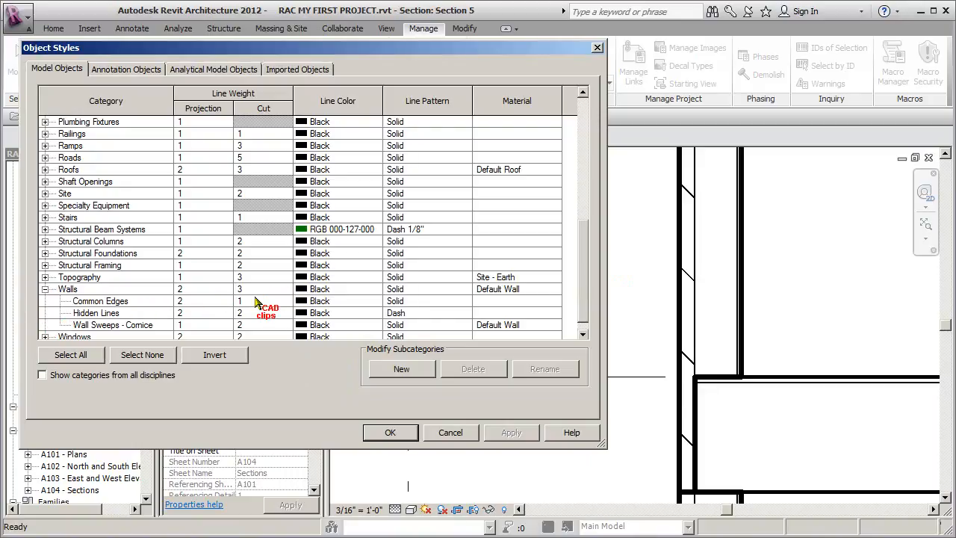
left_click(286, 292)
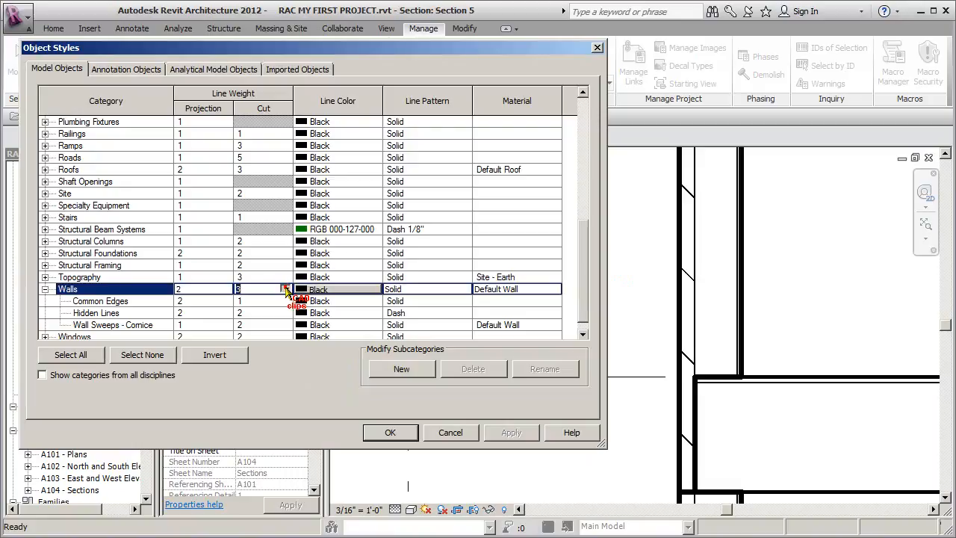
left_click(285, 289)
left_click(242, 299)
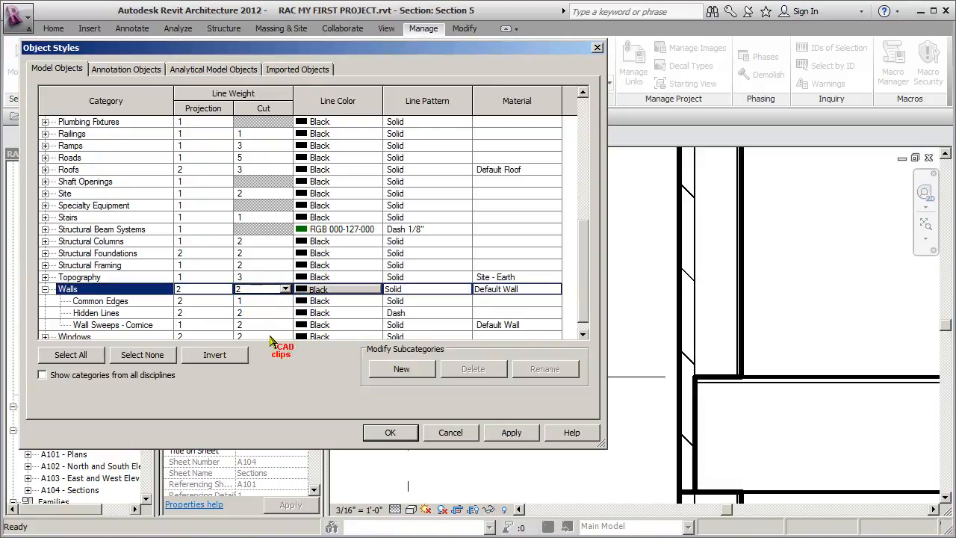
left_click(514, 432)
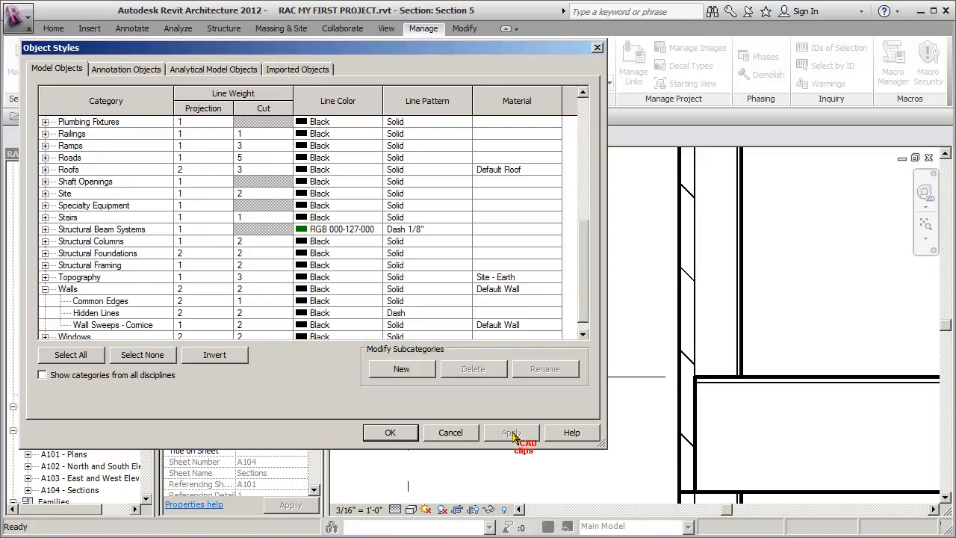
left_click(45, 289)
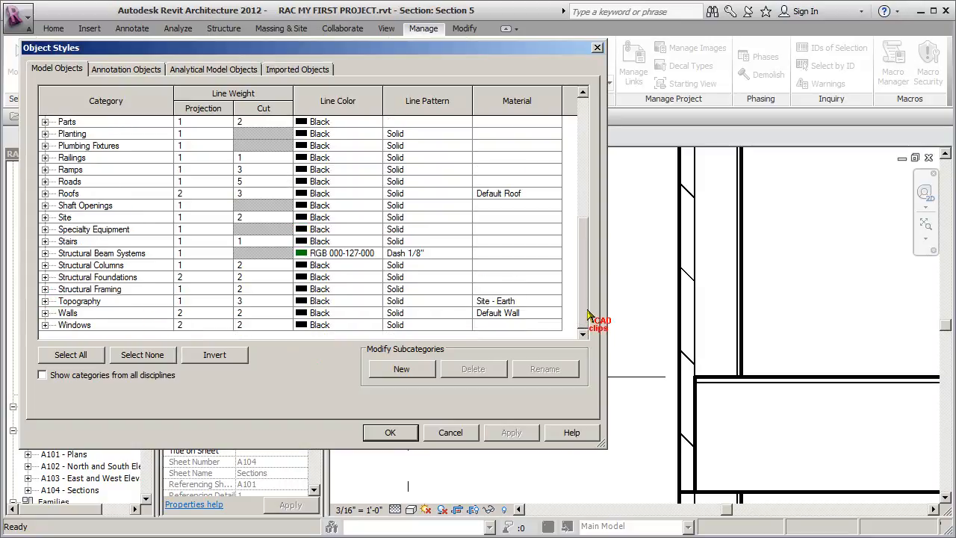
- Set the cut line weight of Roofs to 2 and of its Common Edges subcategory to 1, then apply and close Object Styles
scroll(586, 308, "up", 2)
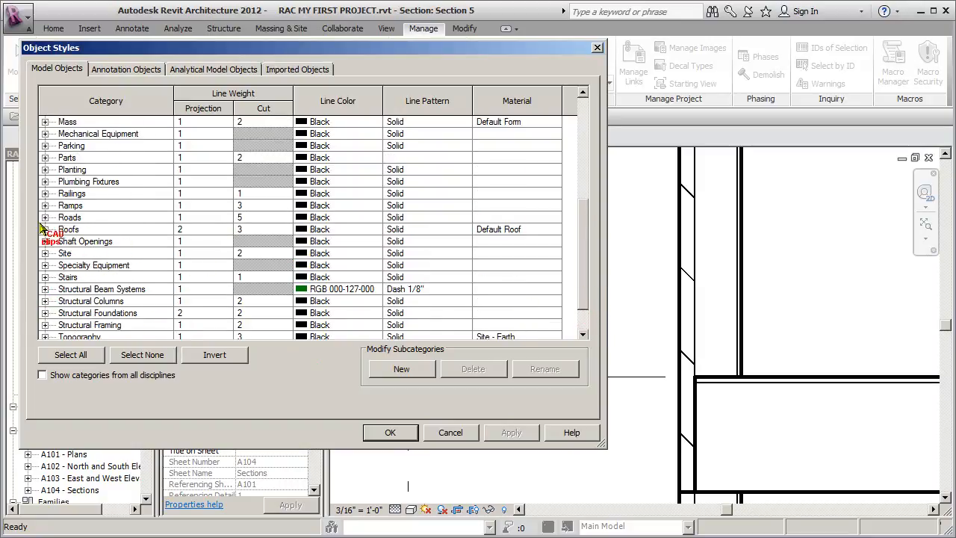
left_click(45, 230)
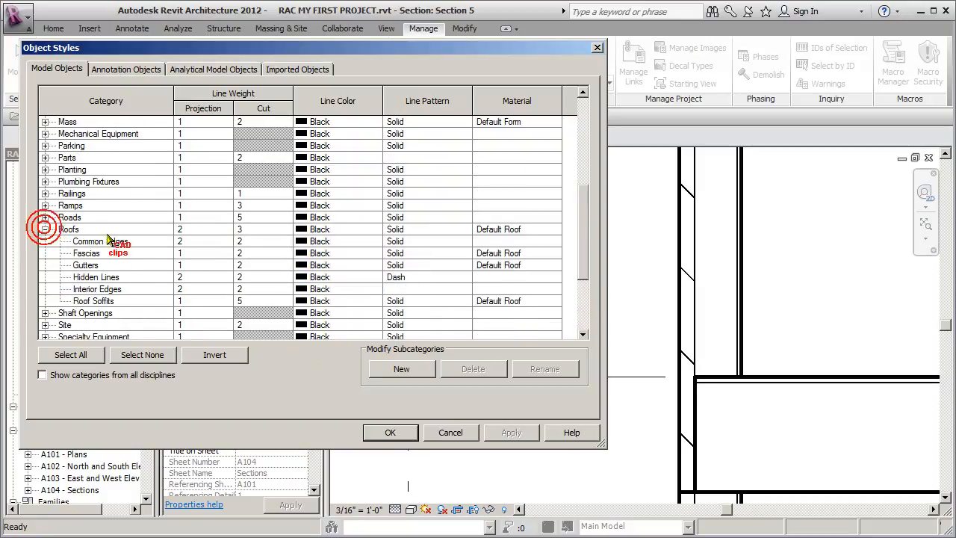
left_click(288, 230)
left_click(286, 229)
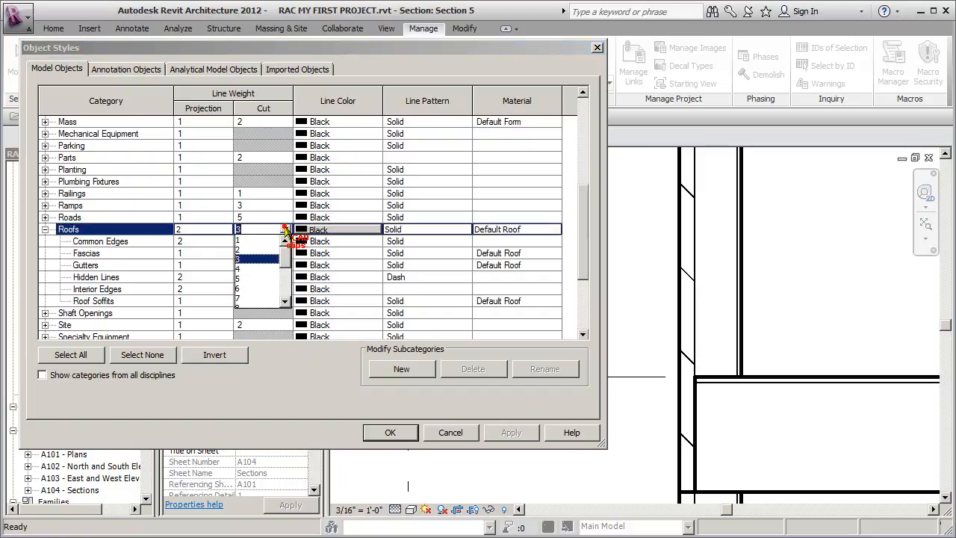
left_click(277, 247)
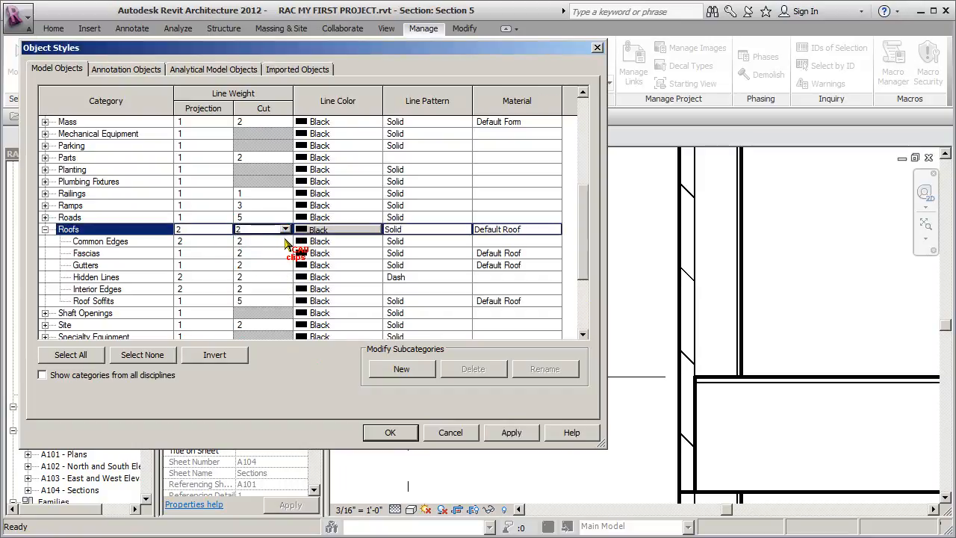
left_click(283, 240)
left_click(286, 241)
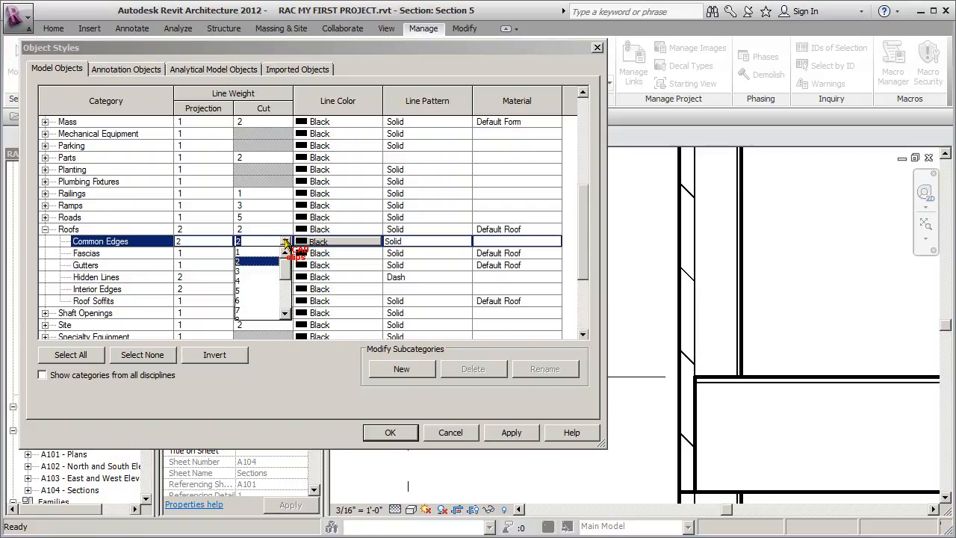
left_click(246, 253)
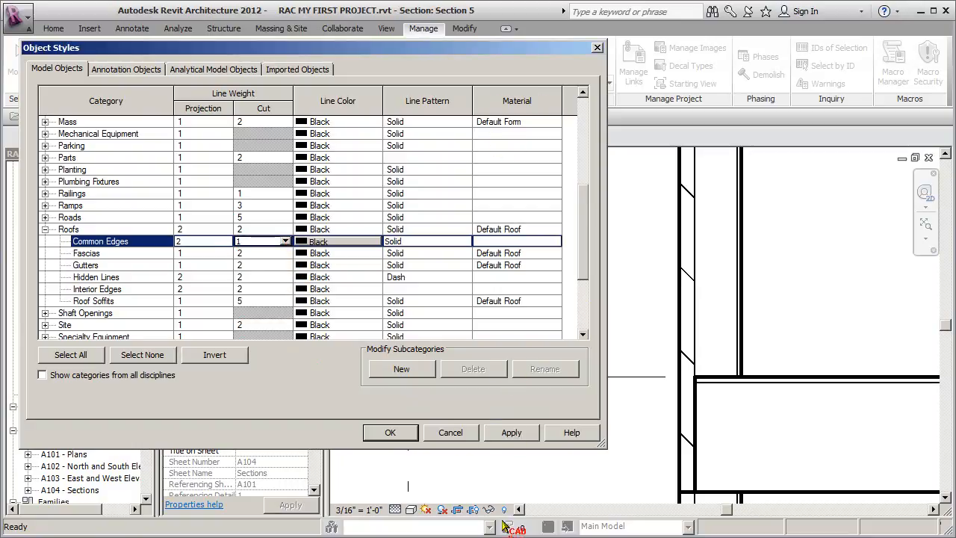
left_click(505, 432)
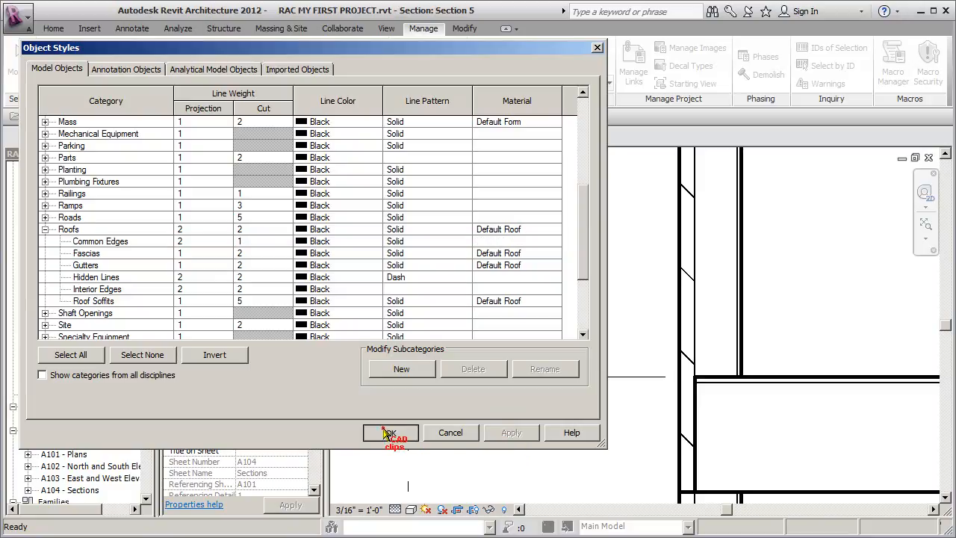
left_click(390, 432)
- Stretch the sloped edge of the triangular soffit element at the eave up to the underside of the 6" Top Chord roof
middle_click_drag(657, 527, 643, 537)
scroll(700, 339, "down", 1)
middle_click_drag(700, 339, 690, 522)
middle_click_drag(723, 314, 722, 470)
scroll(560, 358, "up", 5)
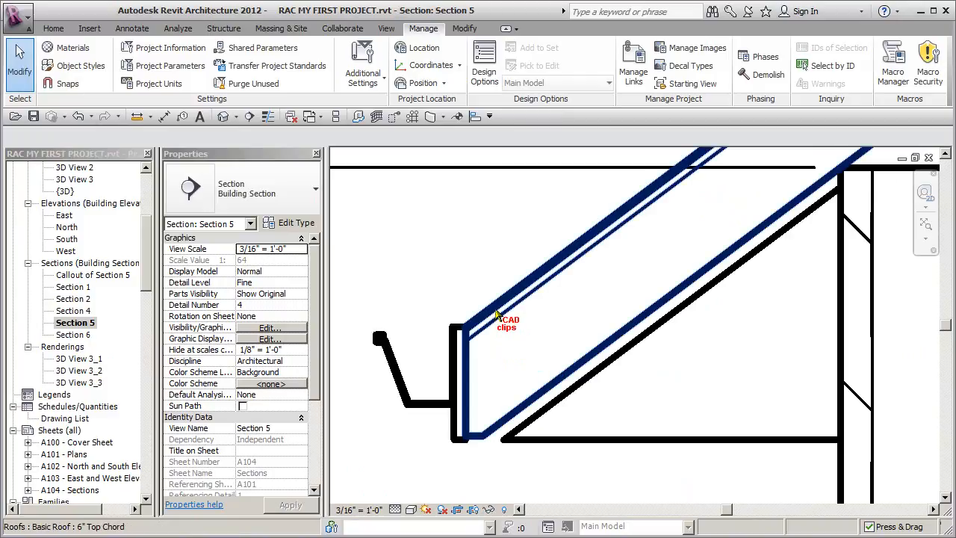
scroll(579, 340, "down", 2)
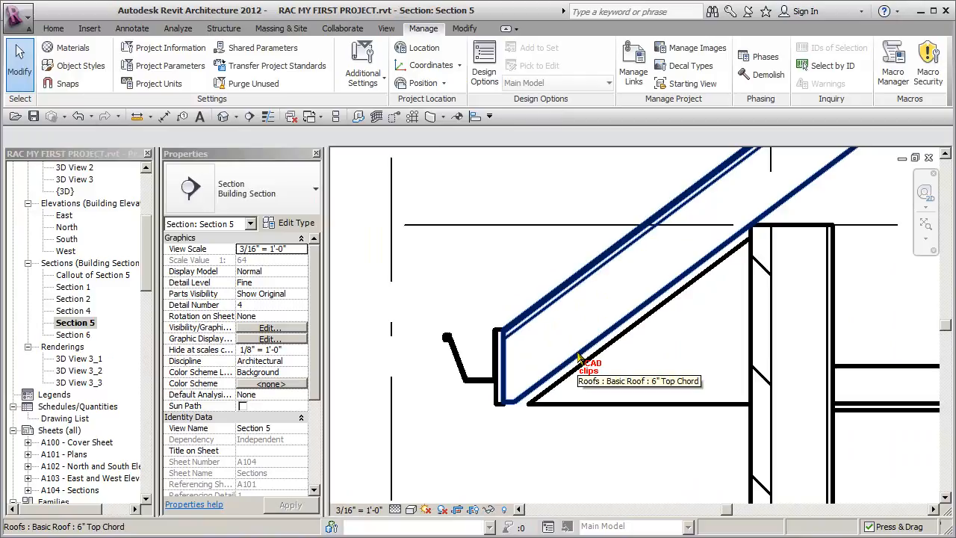
left_click(587, 379)
middle_click_drag(583, 385, 543, 403)
left_click_drag(602, 302, 595, 292)
left_click(583, 406)
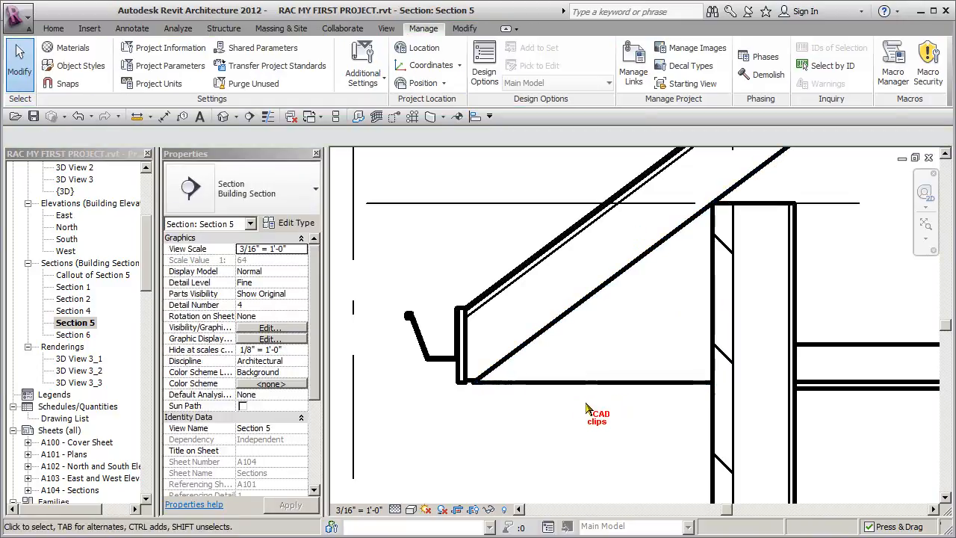
left_click(602, 386)
left_click(541, 431)
- Examine the Doors subcategories in Object Styles and compare the Common Edges and Hidden Lines settings of Floors
scroll(540, 431, "down", 4)
scroll(543, 428, "down", 4)
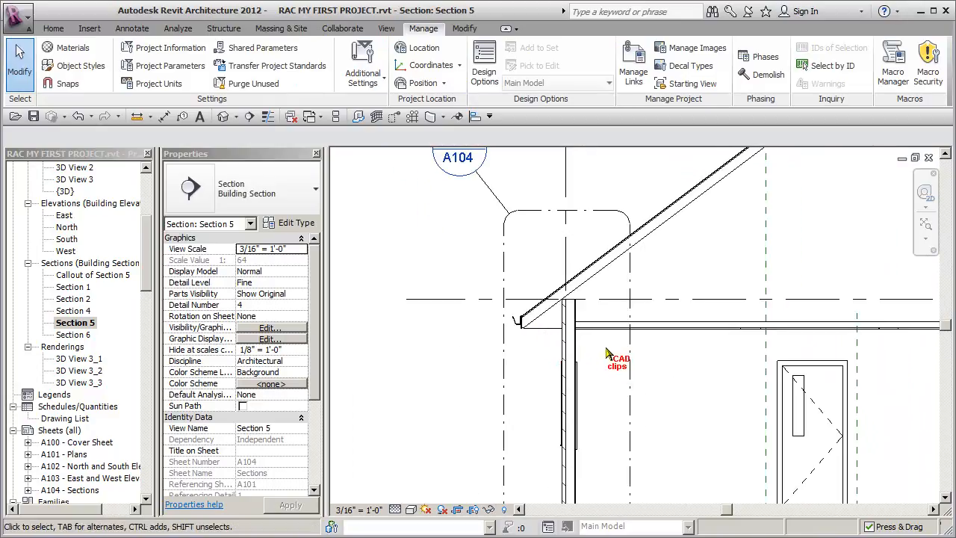
left_click(80, 65)
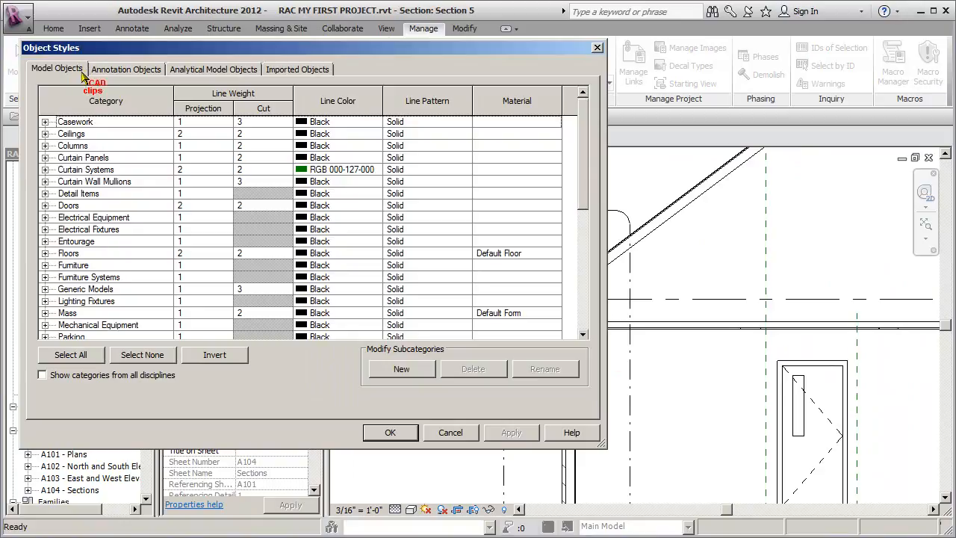
left_click(45, 206)
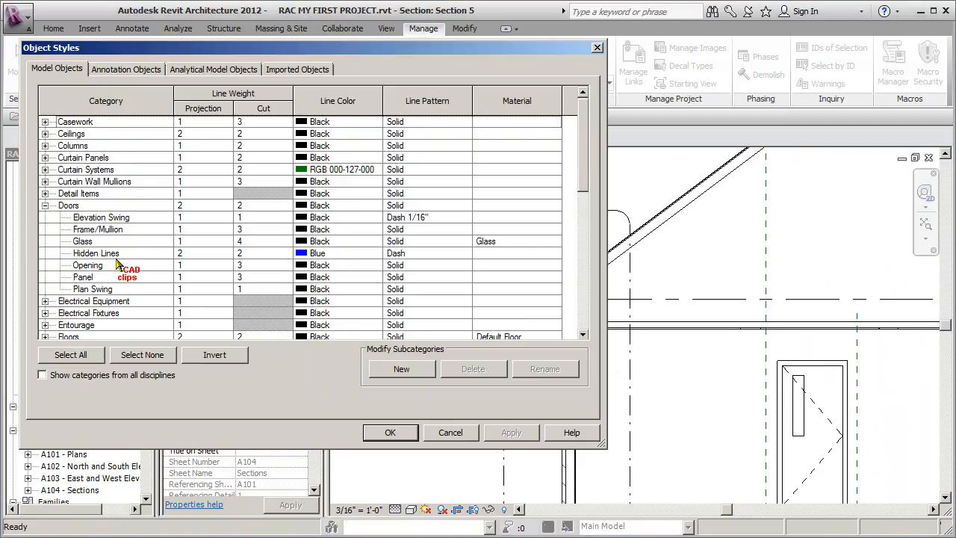
left_click(45, 205)
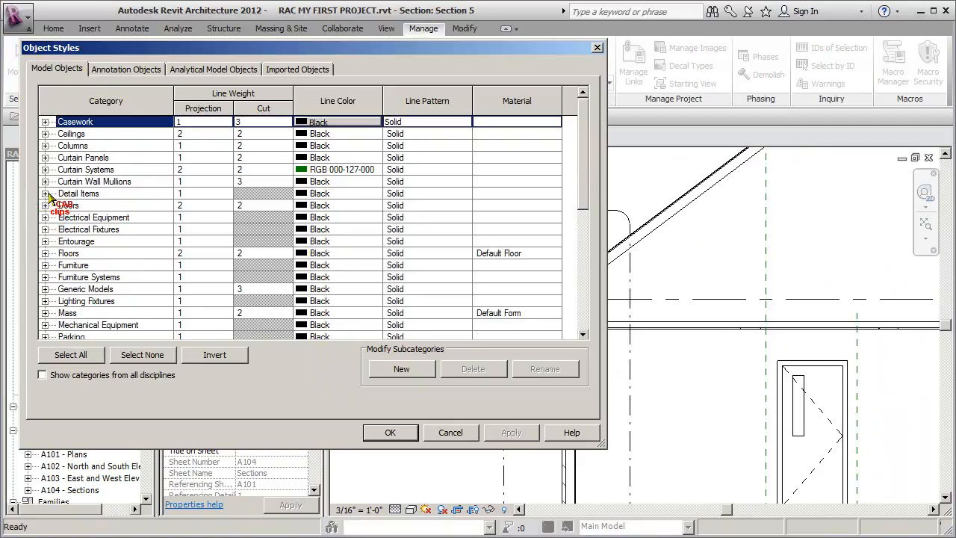
left_click(45, 253)
left_click(136, 266)
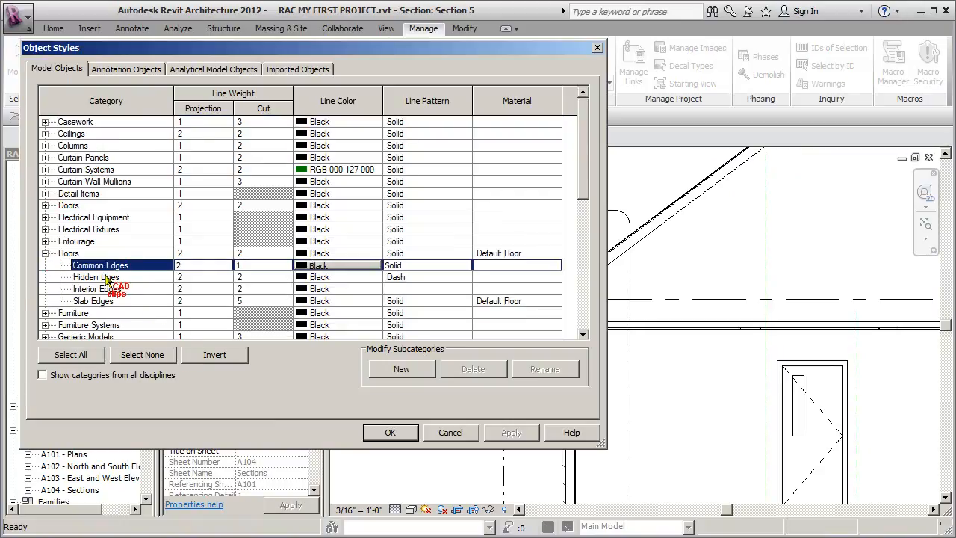
left_click(101, 277)
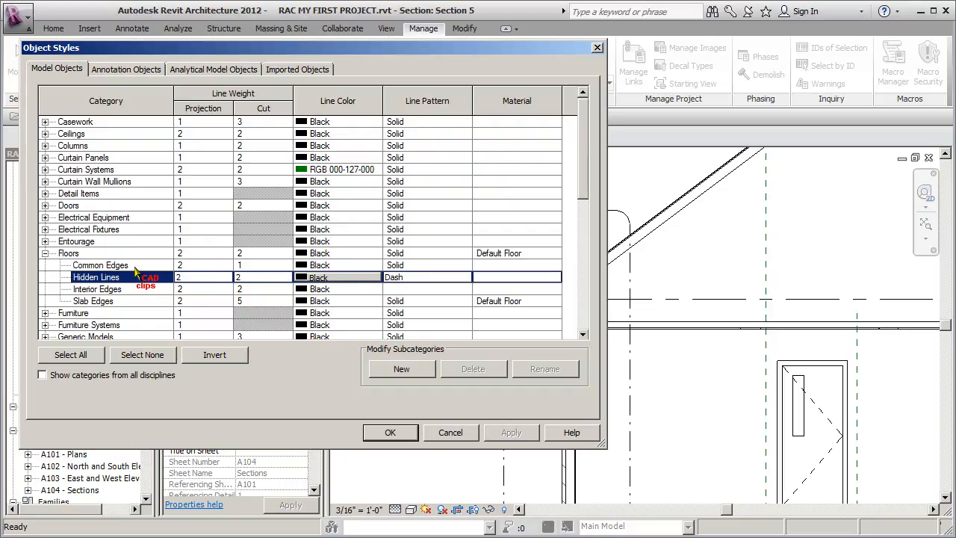
left_click(463, 266)
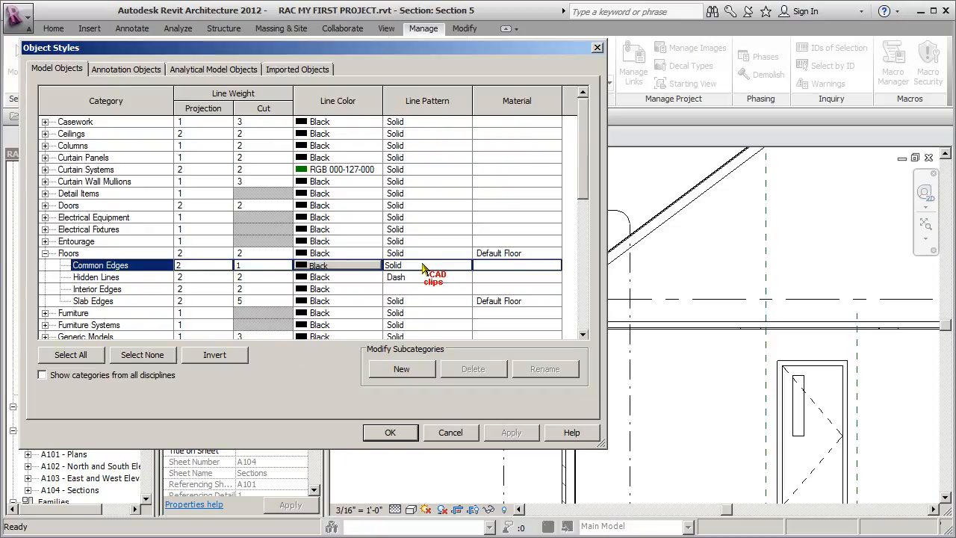
- Set the Floors Hidden Lines subcategory to cut line weight 1 and line color Red, then apply and close Object Styles
left_click(96, 276)
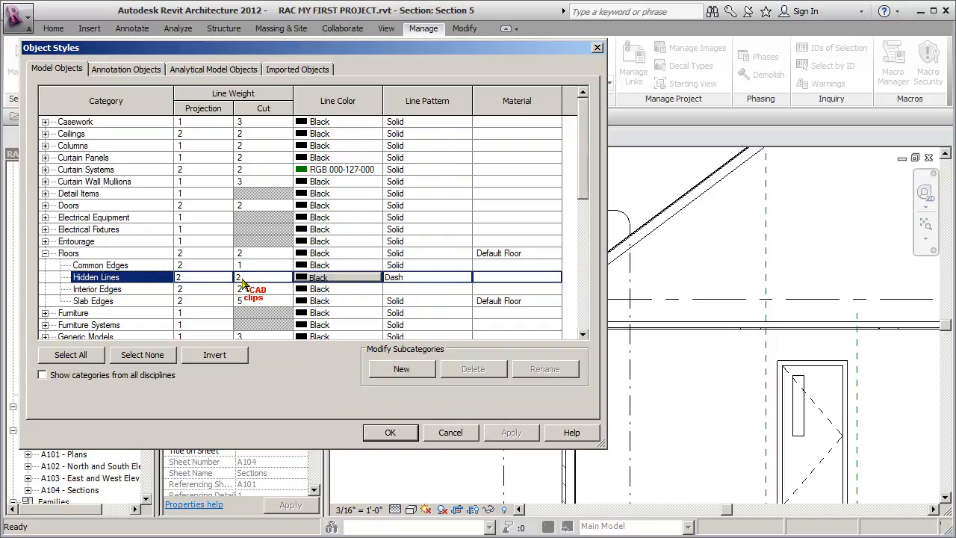
left_click(286, 277)
left_click(258, 288)
left_click(342, 278)
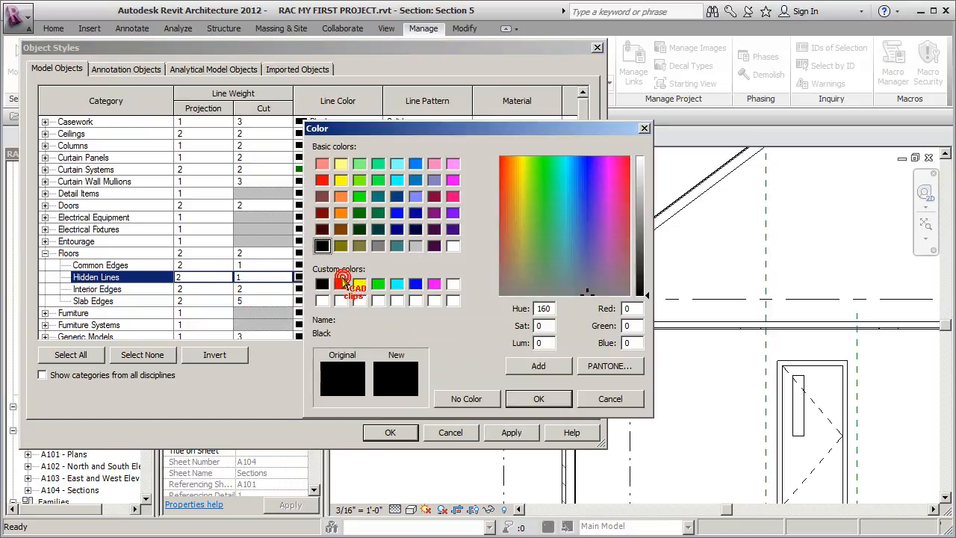
left_click(322, 180)
left_click(549, 398)
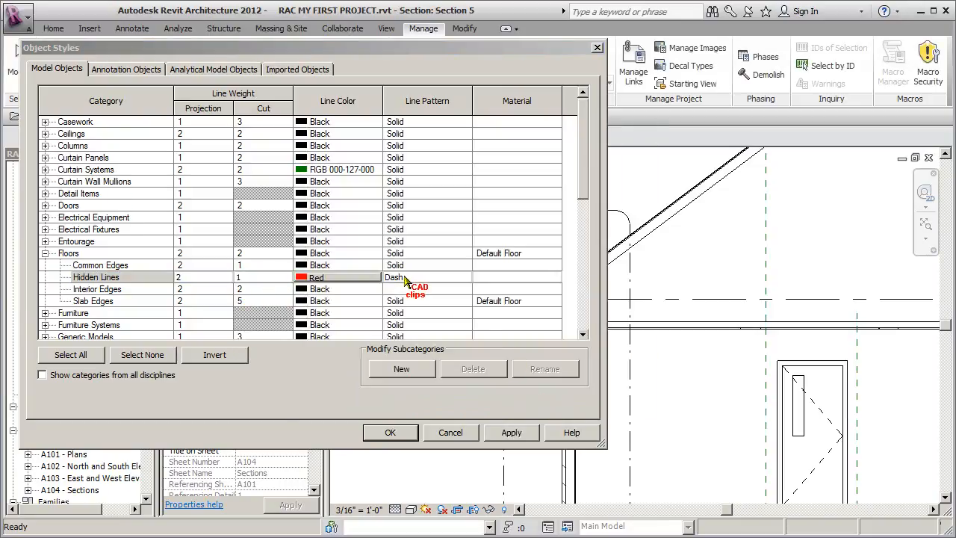
left_click(511, 431)
left_click(389, 431)
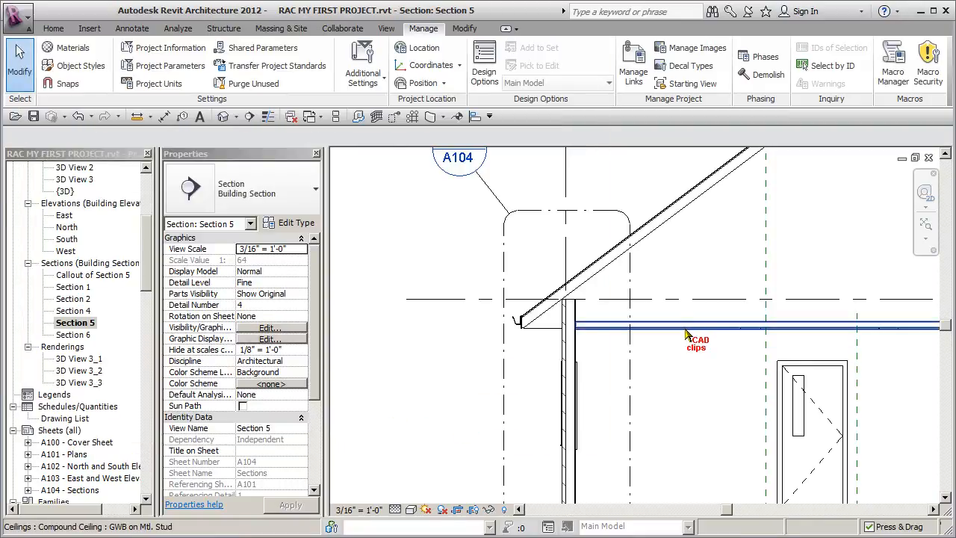
- Draw a rectangular Diagonal Crosshatch filled region, about 5'-6" by 3'-11", across the second-floor slab near the exterior wall and finish it
middle_click_drag(687, 369, 609, 188)
scroll(611, 365, "up", 2)
mouse_move(609, 363)
middle_mouse_down()
mouse_move(631, 366)
mouse_move(620, 385)
mouse_move(618, 371)
middle_mouse_up()
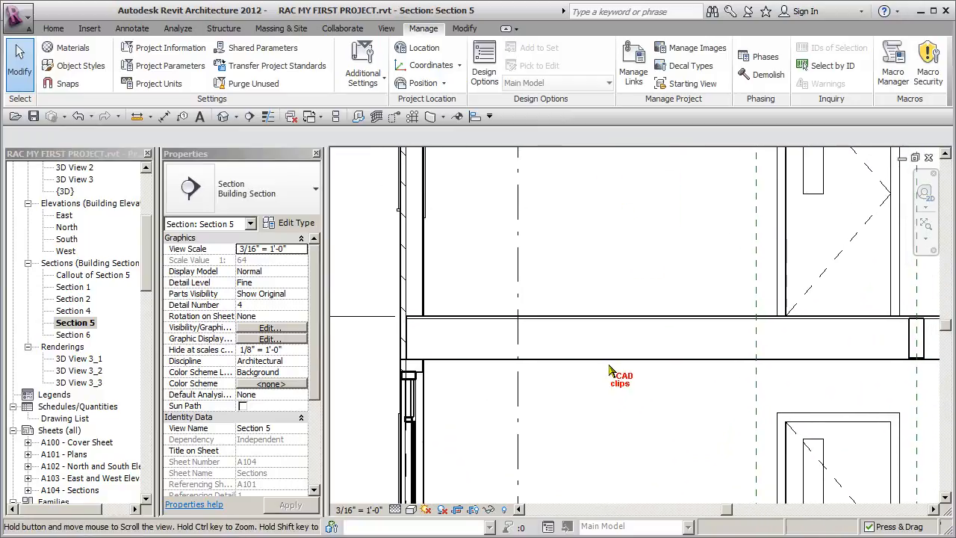
left_click(384, 30)
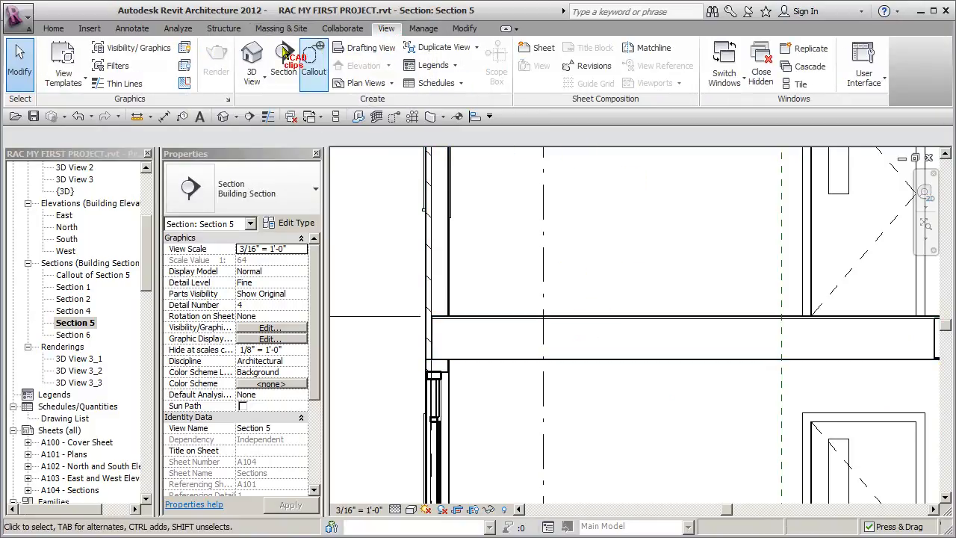
left_click(132, 28)
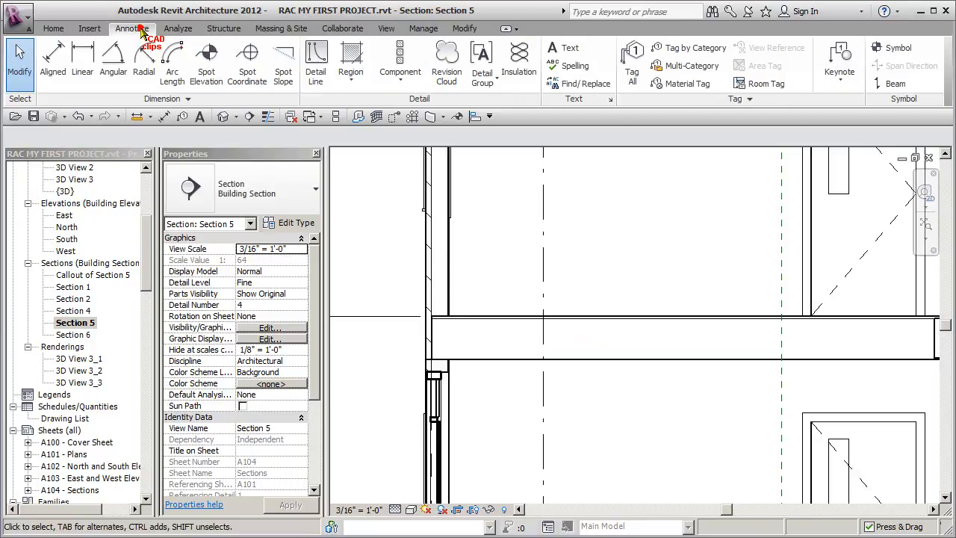
left_click(350, 59)
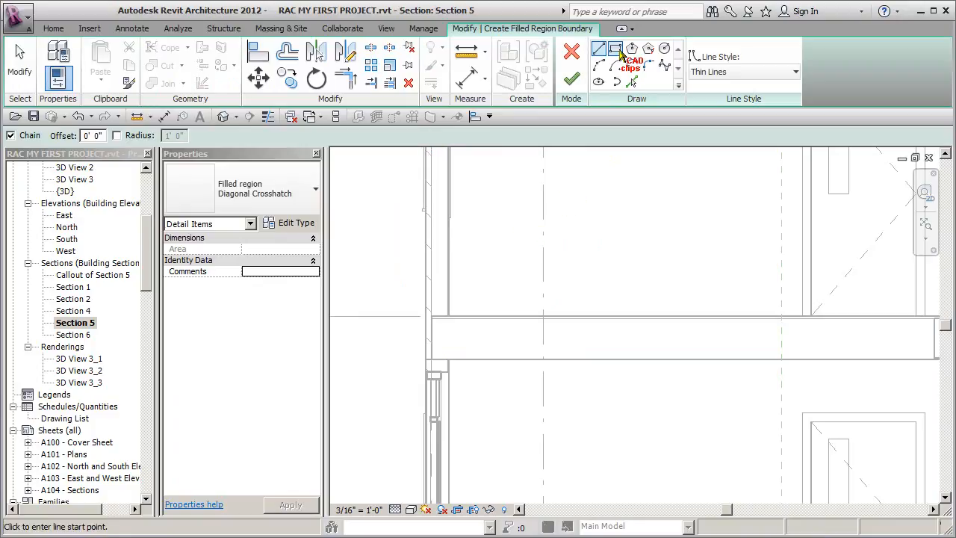
left_click(615, 49)
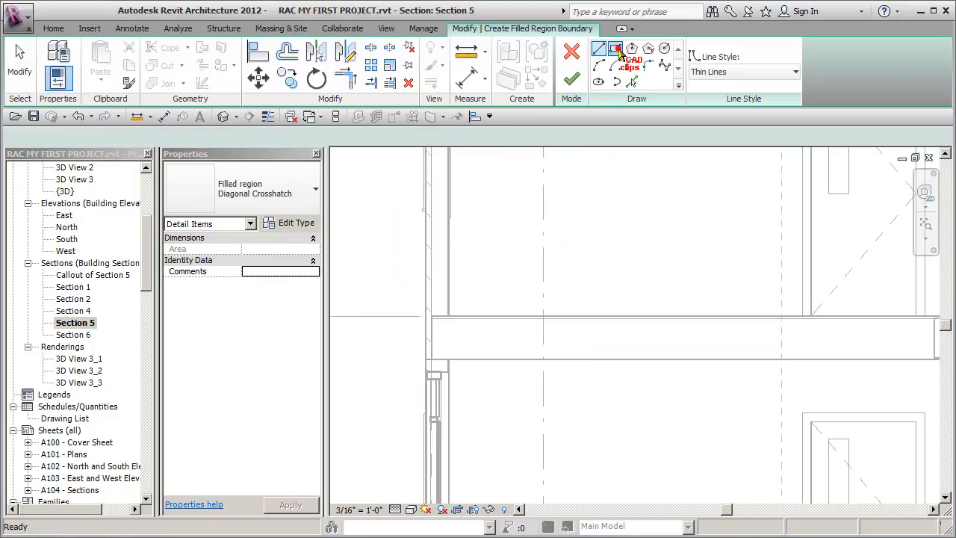
left_click(302, 194)
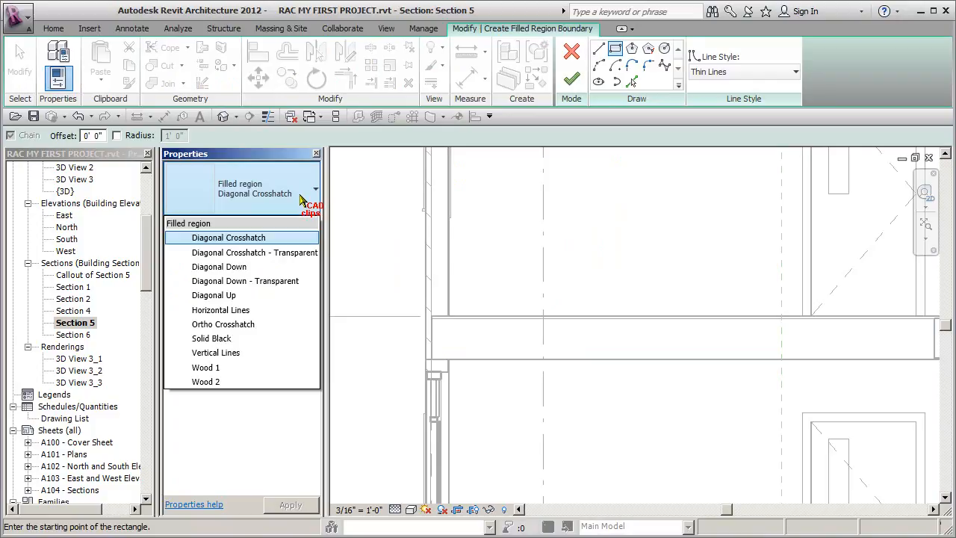
left_click(302, 196)
left_click(513, 267)
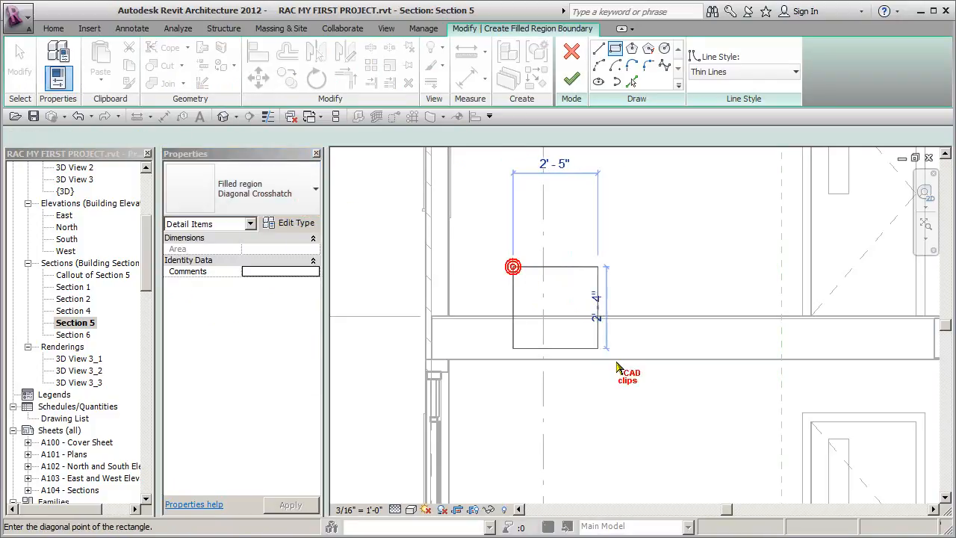
left_click(706, 403)
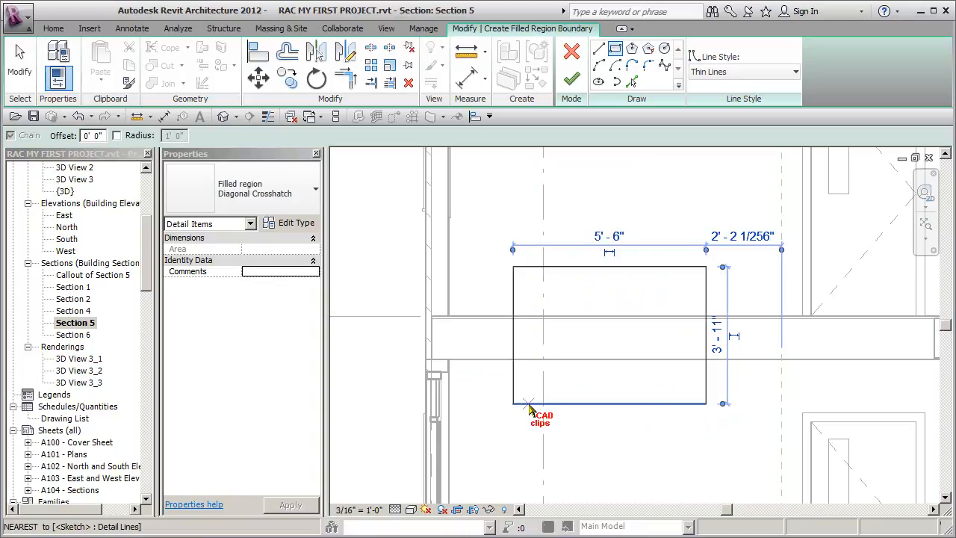
left_click(571, 78)
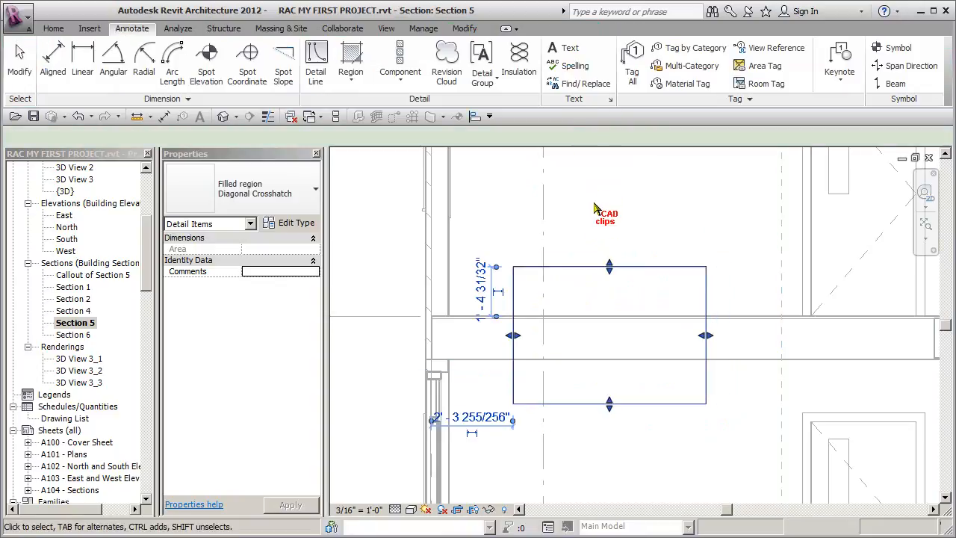
left_click(594, 207)
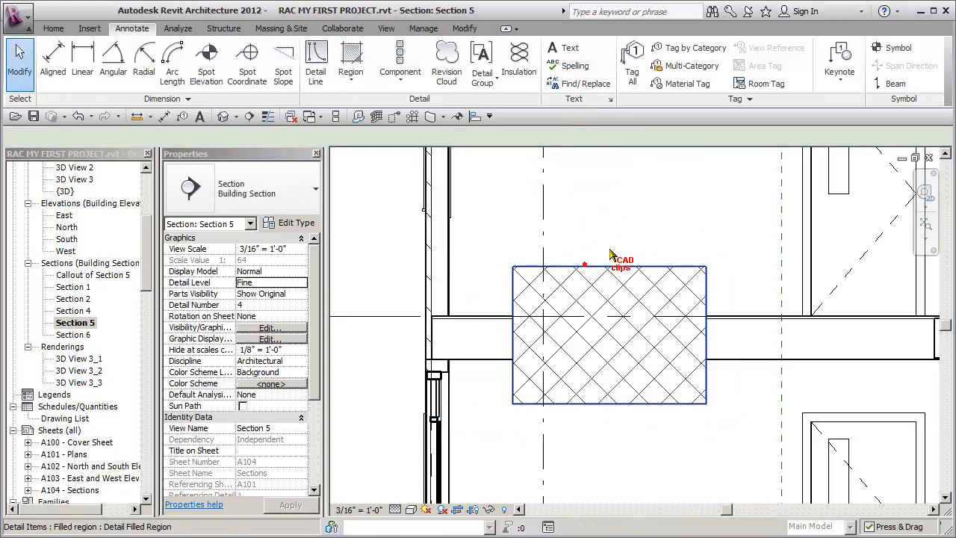
- Send the crosshatched filled region to the back of the draw order
left_click(589, 268)
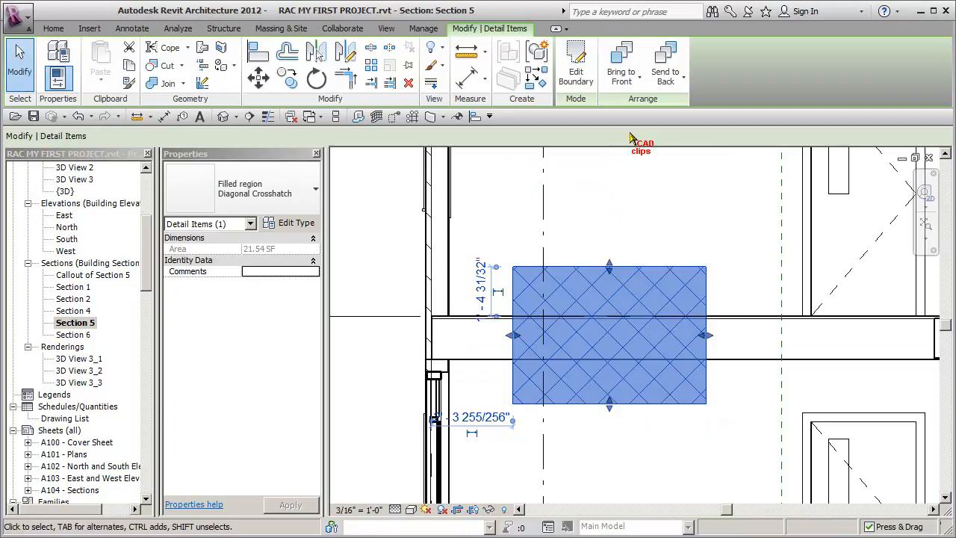
left_click(664, 80)
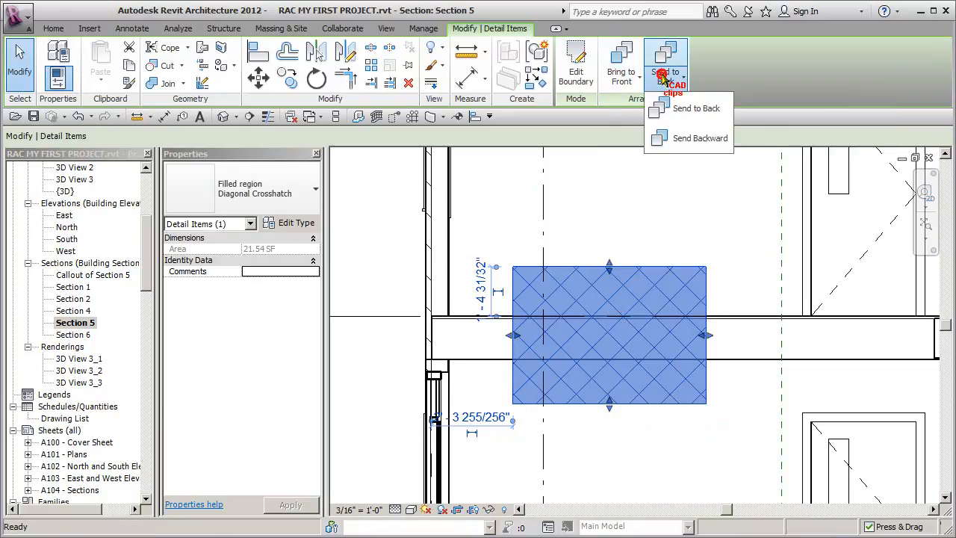
left_click(691, 112)
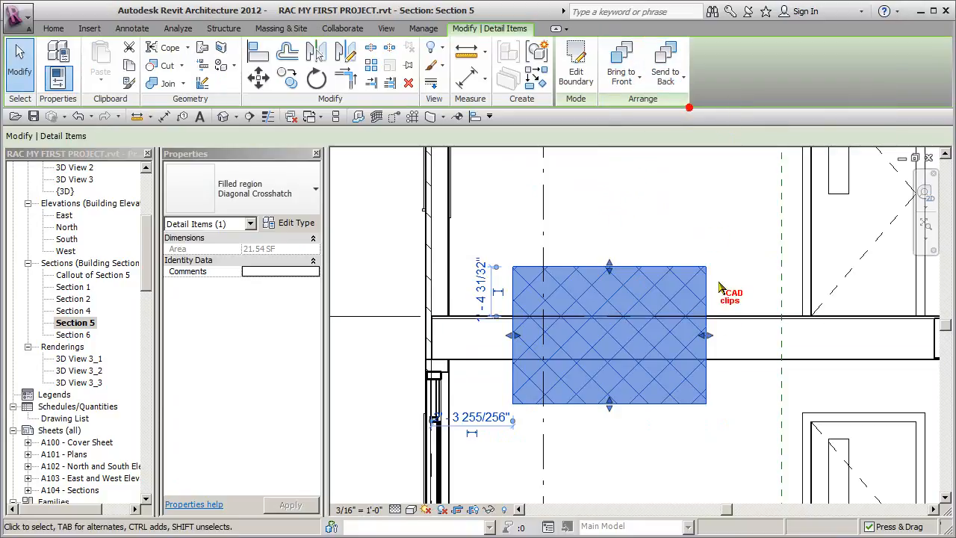
left_click(728, 320)
left_click(724, 257)
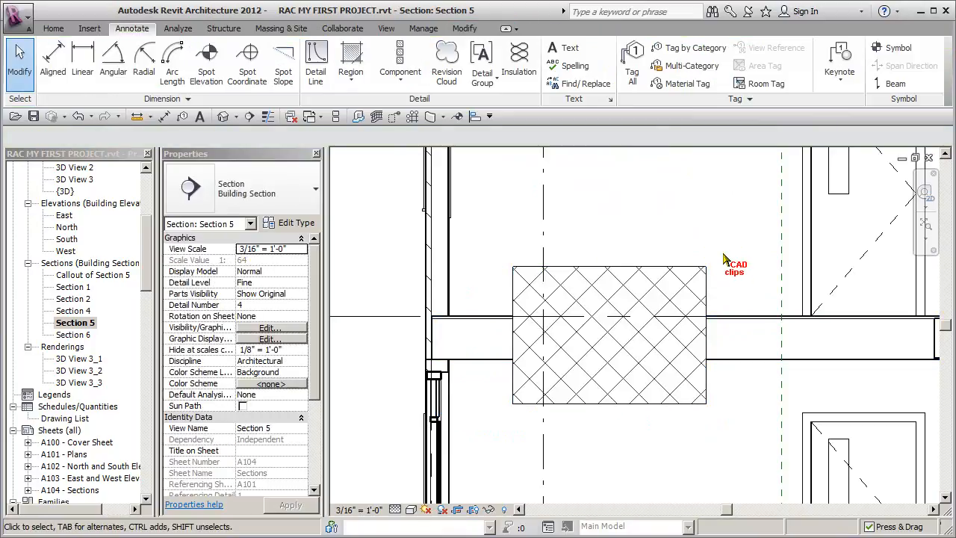
- Try to send the filled region backward behind the Main Floor slab, then clear the selection
left_click(710, 290)
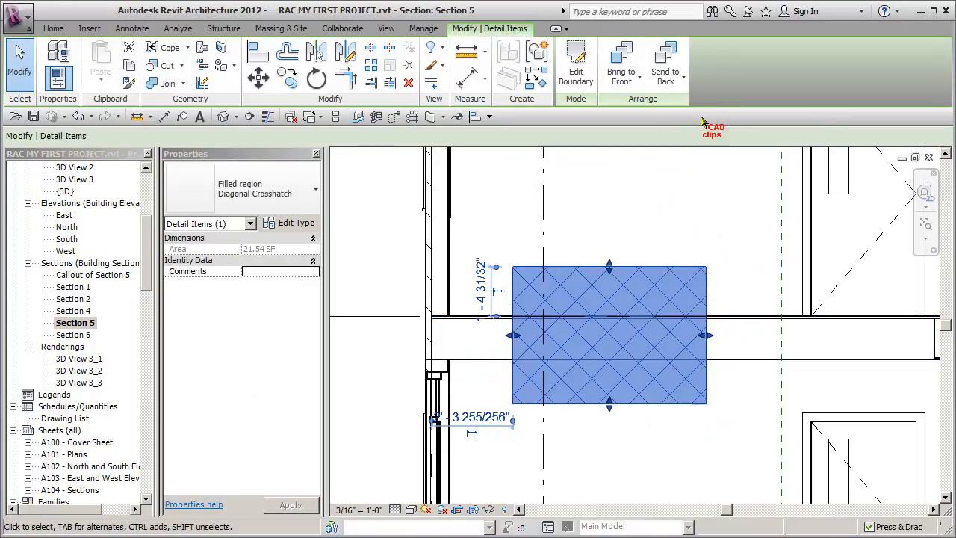
left_click(681, 76)
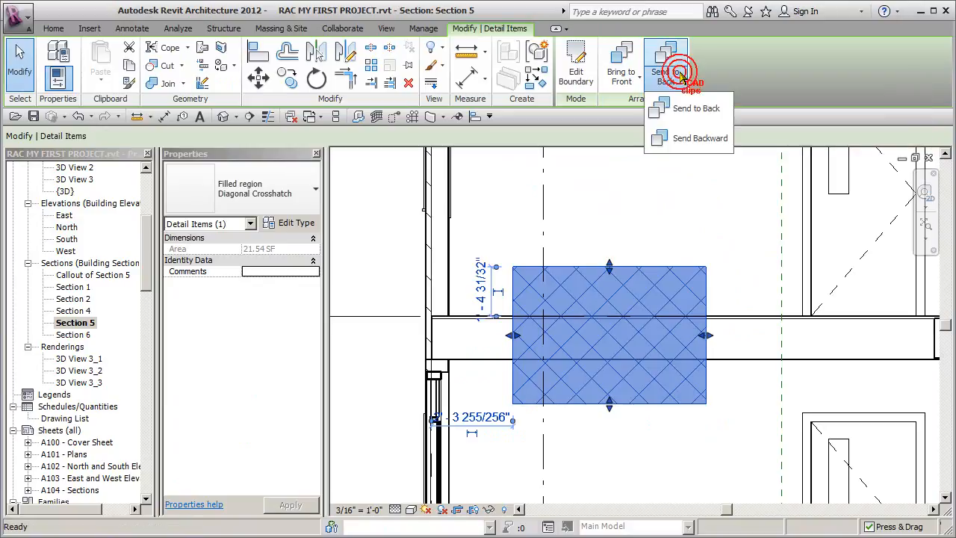
left_click(700, 138)
left_click(733, 317)
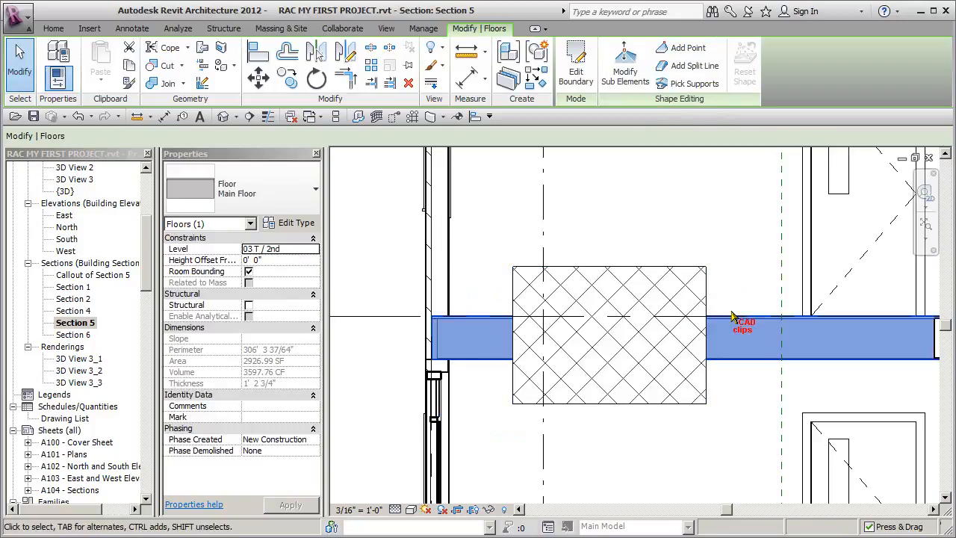
left_click(731, 300)
- Show the Main Floor's hidden lines through the filled region using Show Hidden Lines
middle_click_drag(723, 294, 653, 253)
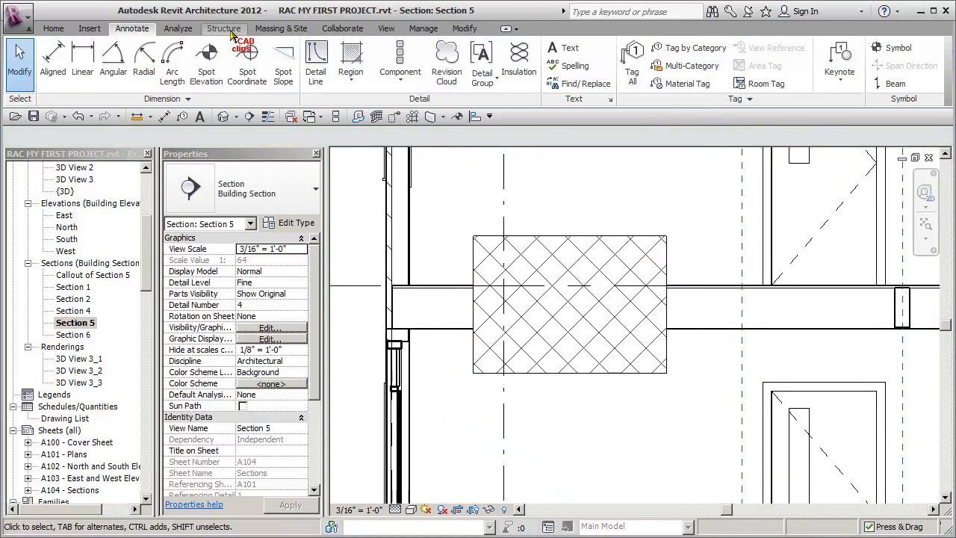
left_click(386, 28)
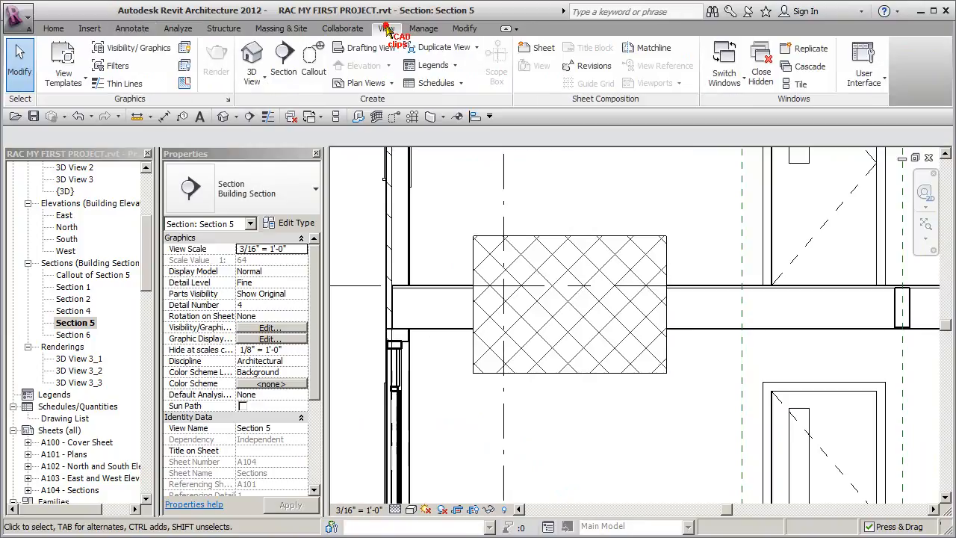
left_click(185, 50)
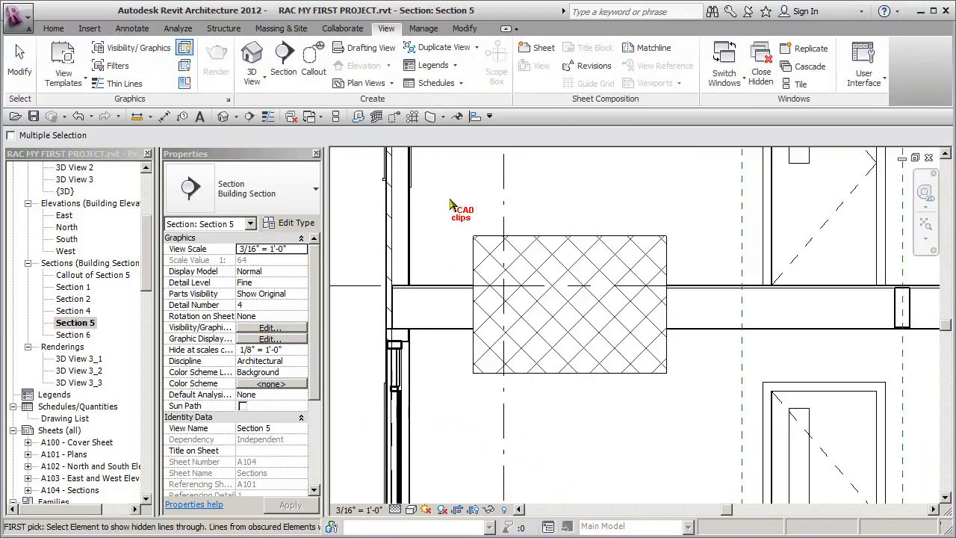
left_click(485, 239)
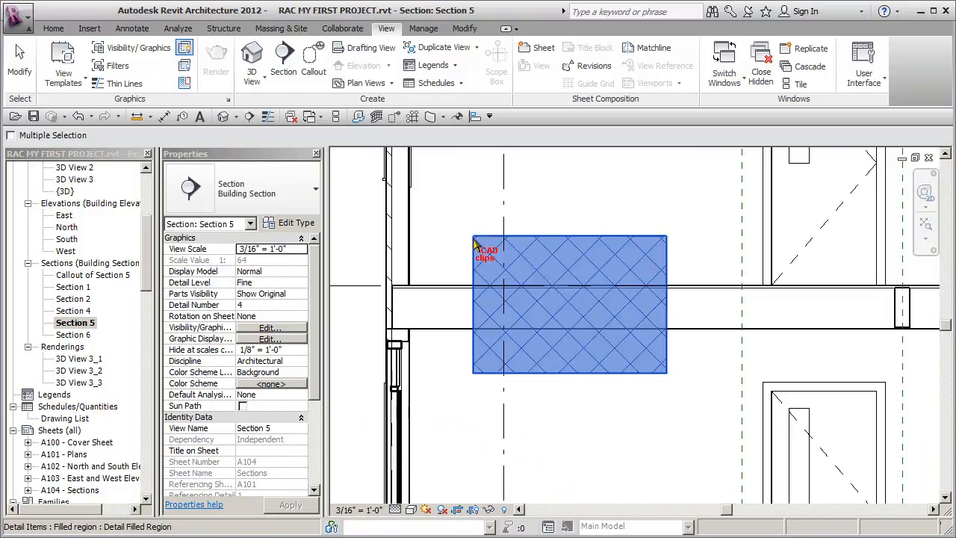
left_click(446, 287)
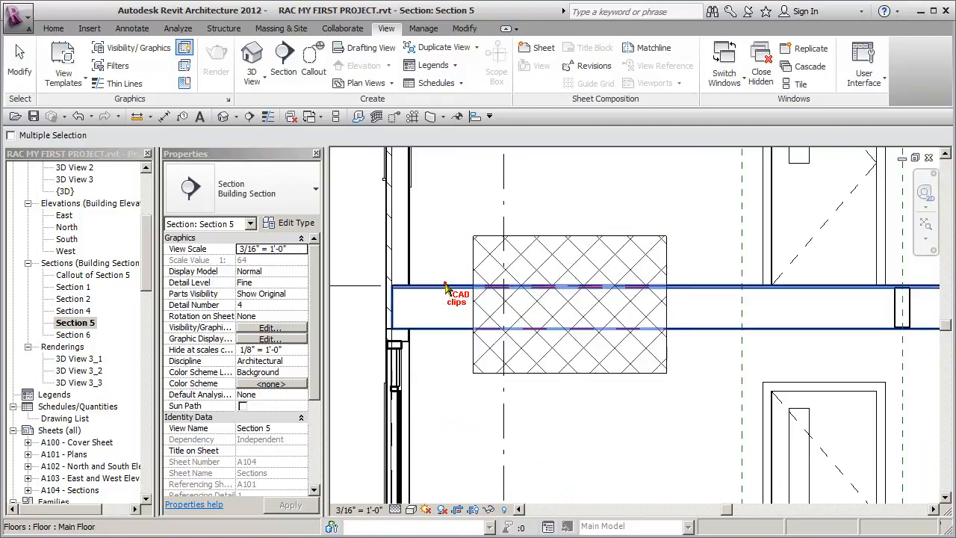
left_click(443, 237)
middle_click_drag(403, 265, 467, 265)
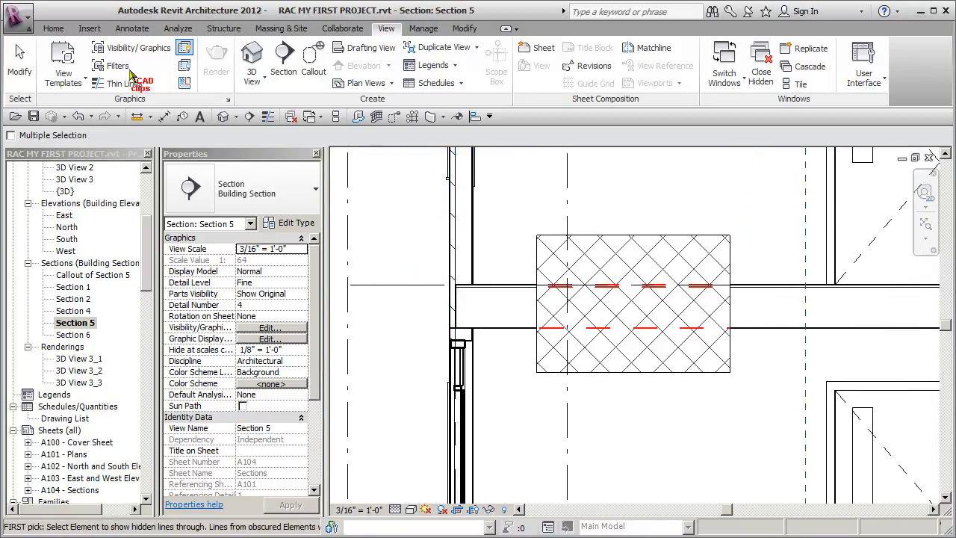
- Set the line color of the Floors Hidden Lines subcategory to Black in Object Styles, then apply and close the dialog
left_click(419, 30)
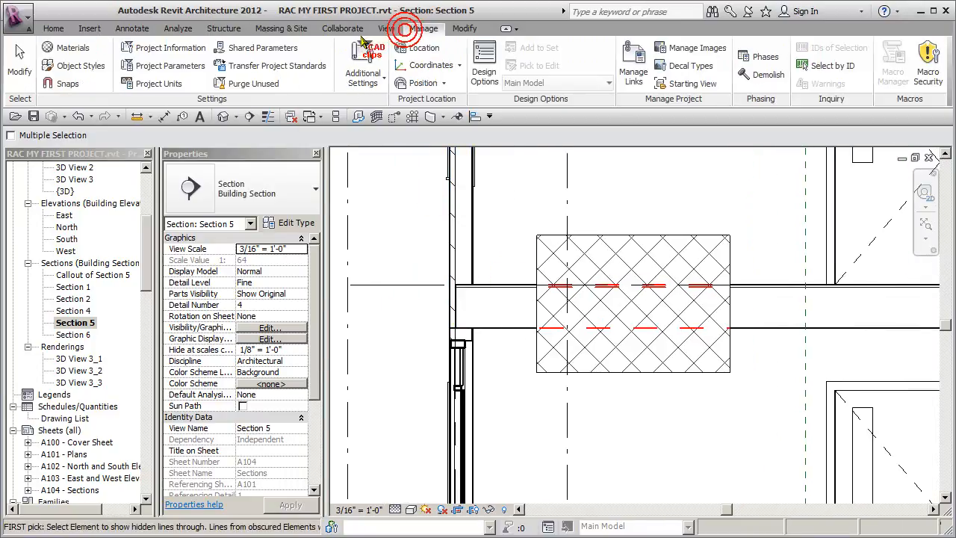
left_click(79, 63)
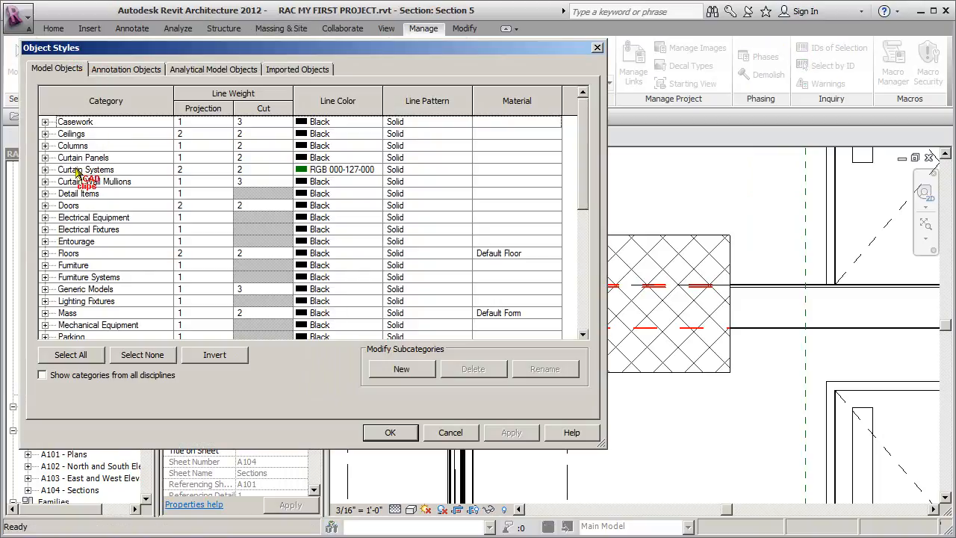
left_click(46, 254)
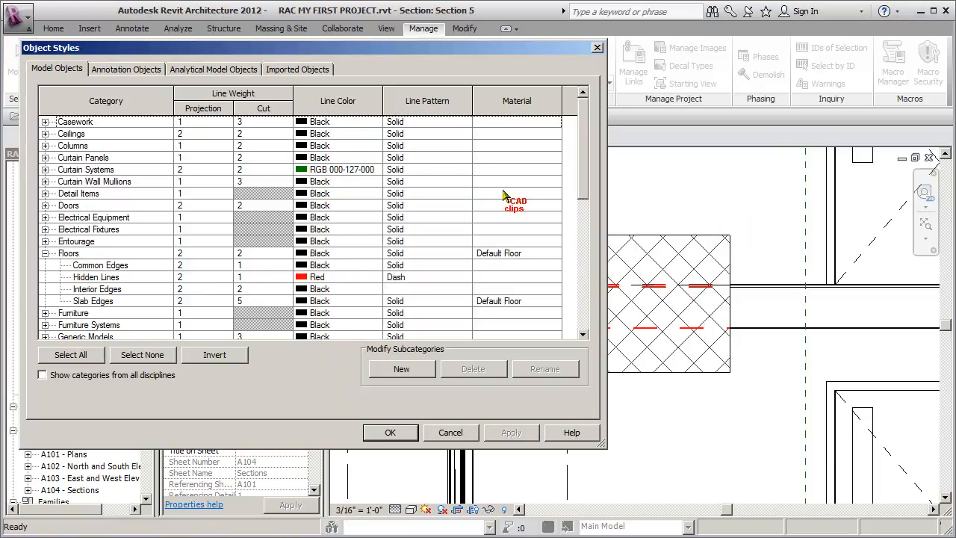
left_click_drag(295, 53, 302, 93)
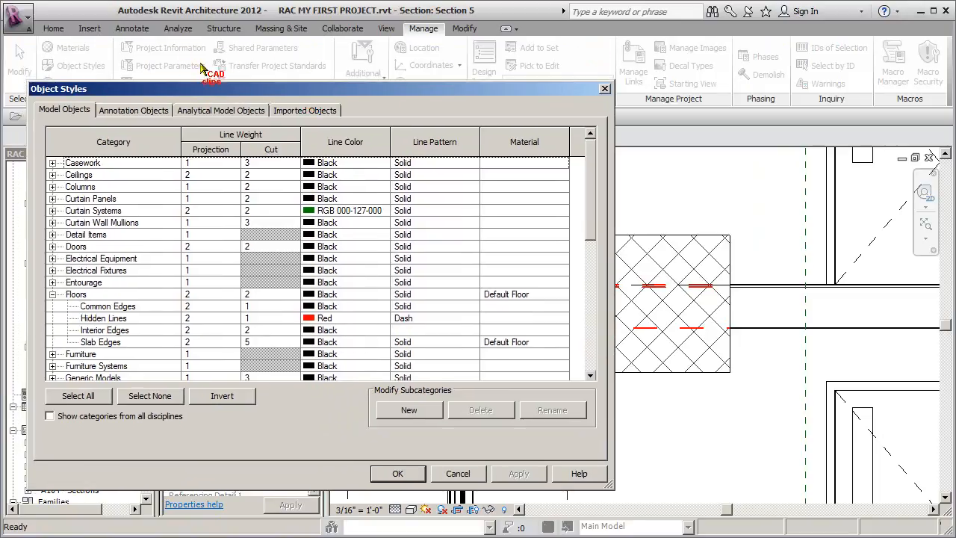
left_click_drag(234, 92, 226, 43)
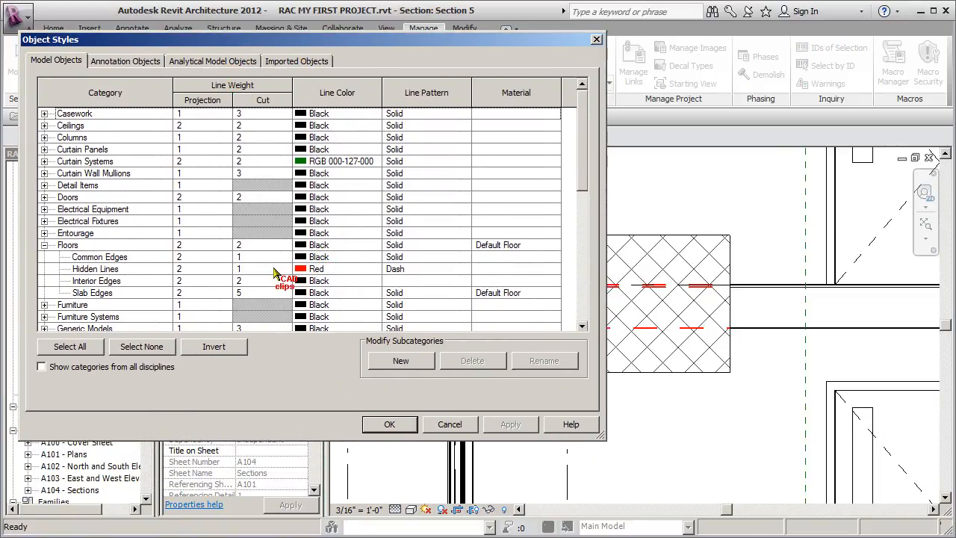
left_click(323, 273)
left_click(324, 273)
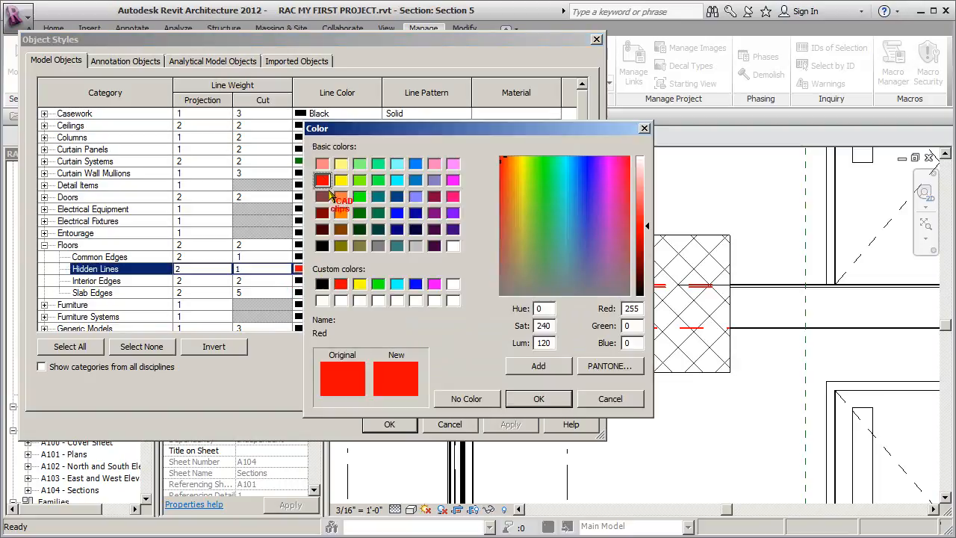
left_click(322, 245)
left_click(539, 398)
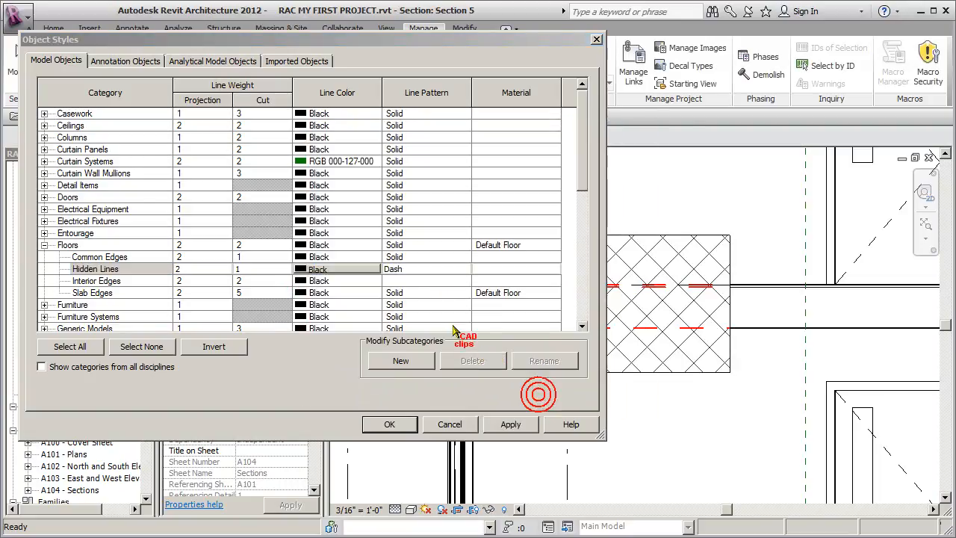
left_click(511, 424)
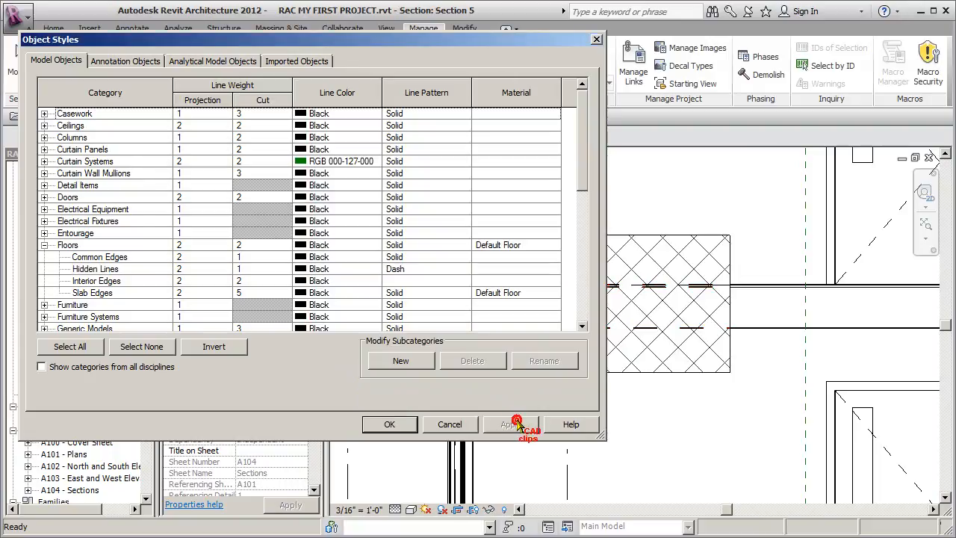
left_click(389, 424)
- Leave Show Hidden Lines and move the filled region onto the upper exterior wall, with its top edge about 6'-0" above the floor
middle_click_drag(535, 407, 464, 435)
scroll(453, 345, "down", 2)
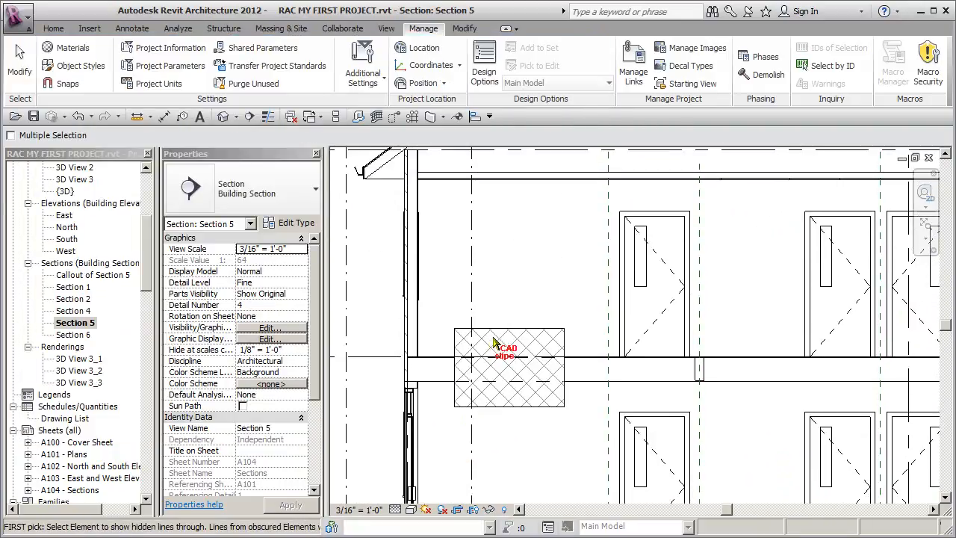
key("Escape")
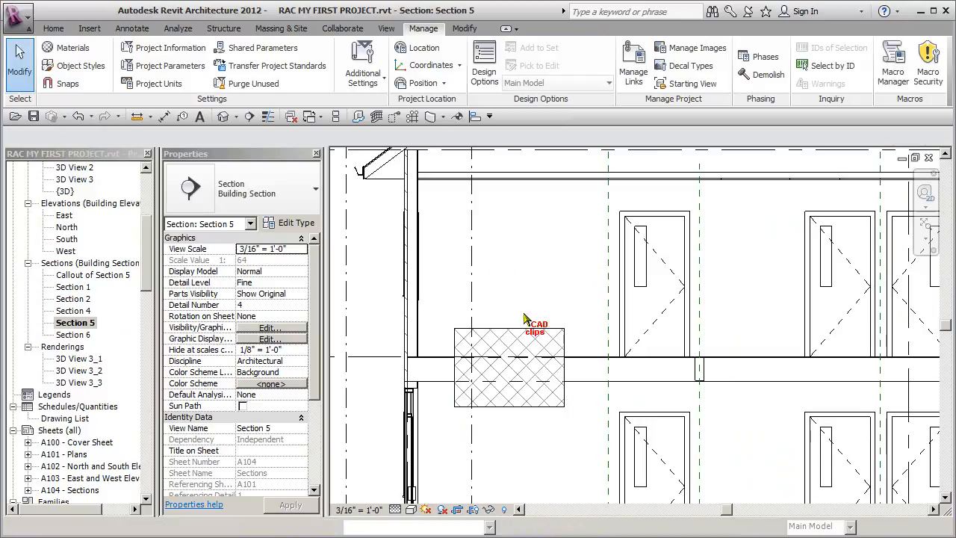
left_click(491, 329)
left_click_drag(491, 329, 416, 240)
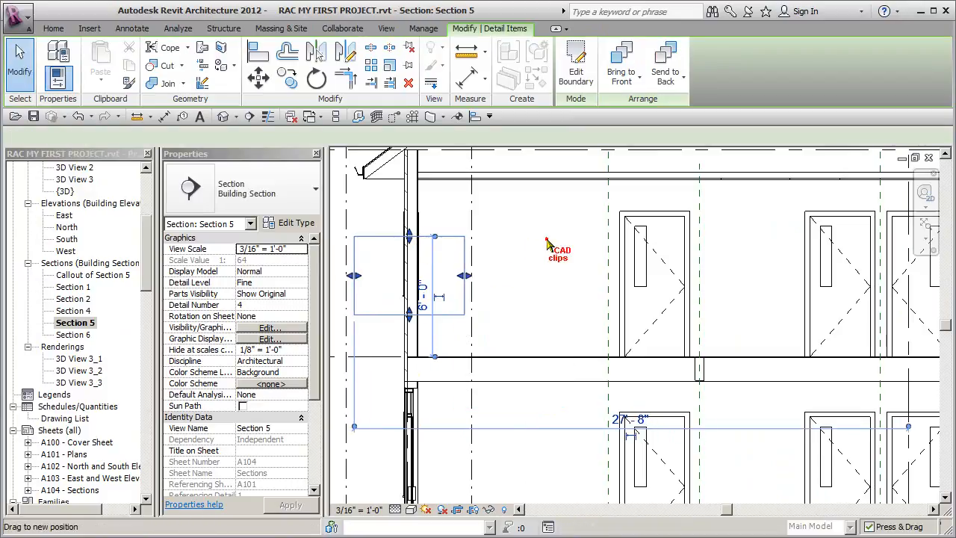
left_click(551, 234)
middle_click_drag(551, 234, 544, 271)
scroll(531, 262, "up", 1)
scroll(492, 254, "up", 2)
middle_click_drag(501, 234, 563, 240)
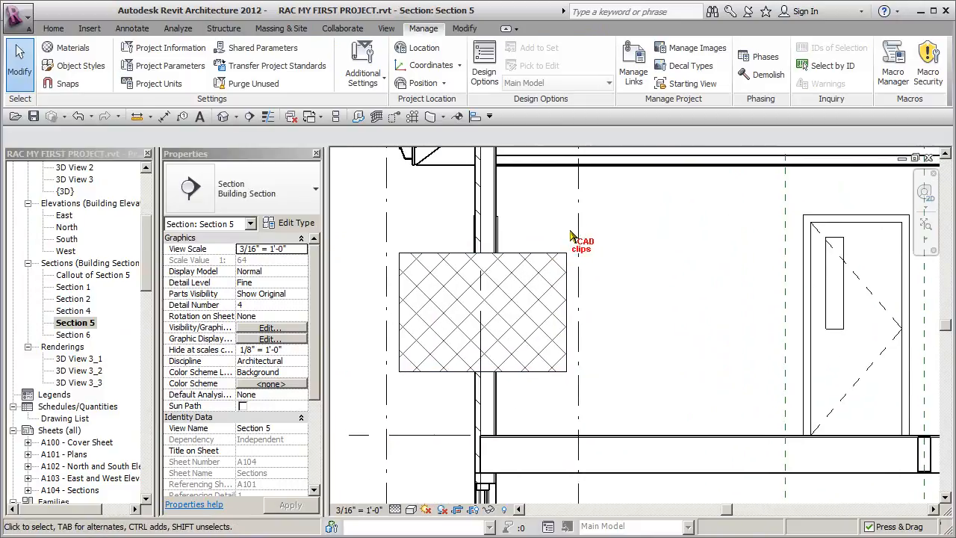
- Set the background of the filled region's Diagonal Crosshatch type to Transparent, apply it and clear the selection
left_click(518, 255)
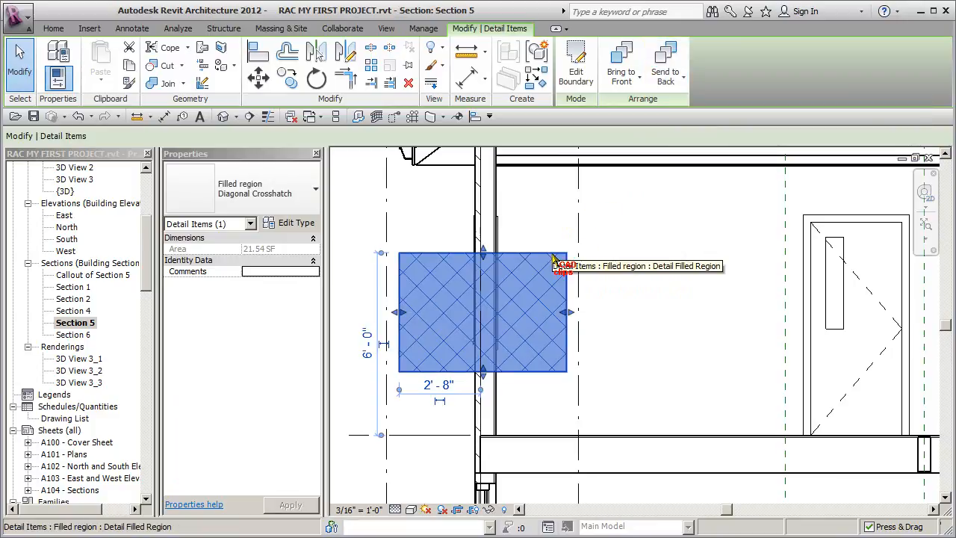
left_click(296, 224)
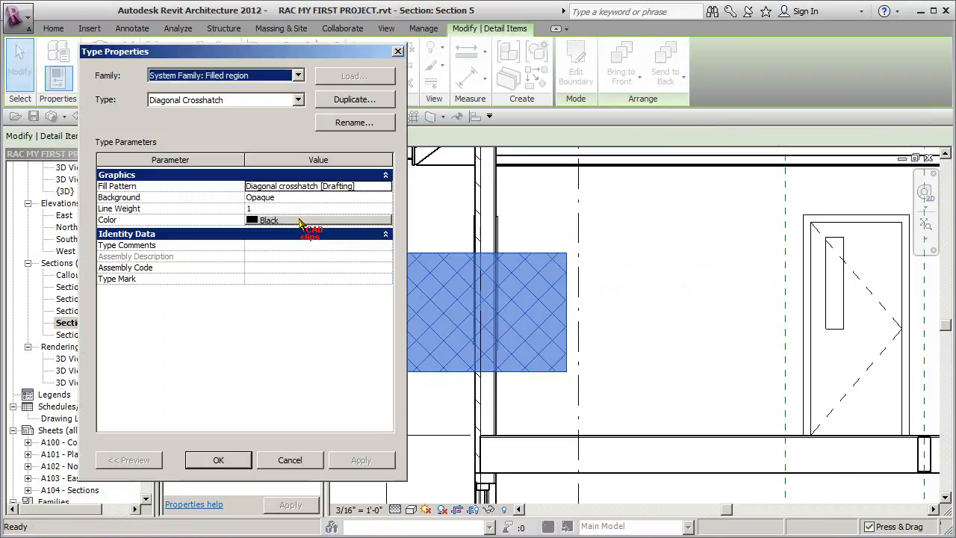
left_click(385, 197)
left_click(385, 197)
left_click(273, 218)
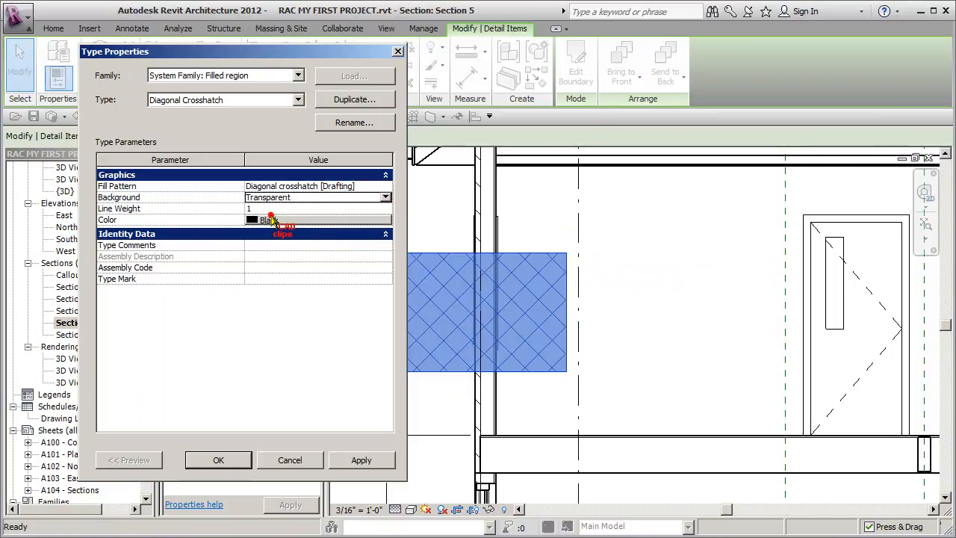
left_click(362, 459)
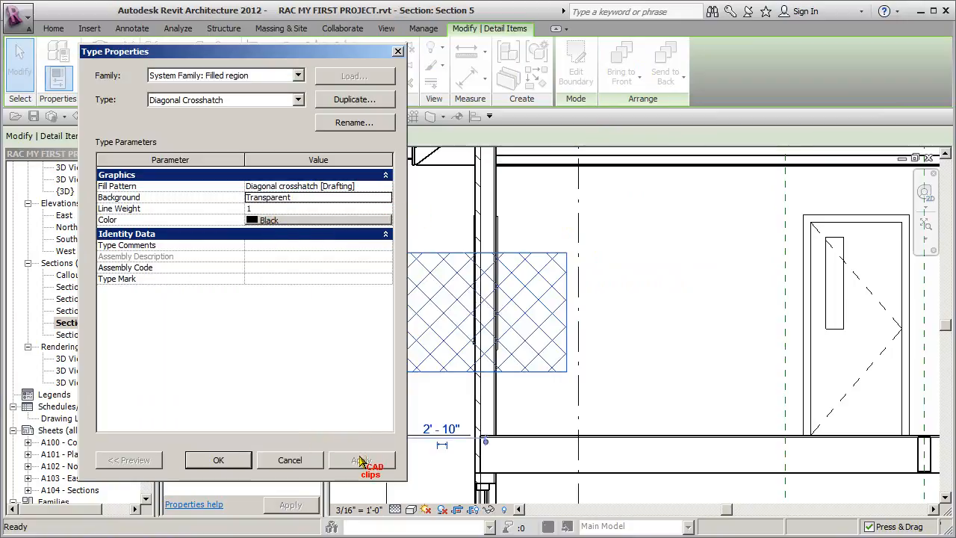
left_click(218, 460)
left_click(672, 366)
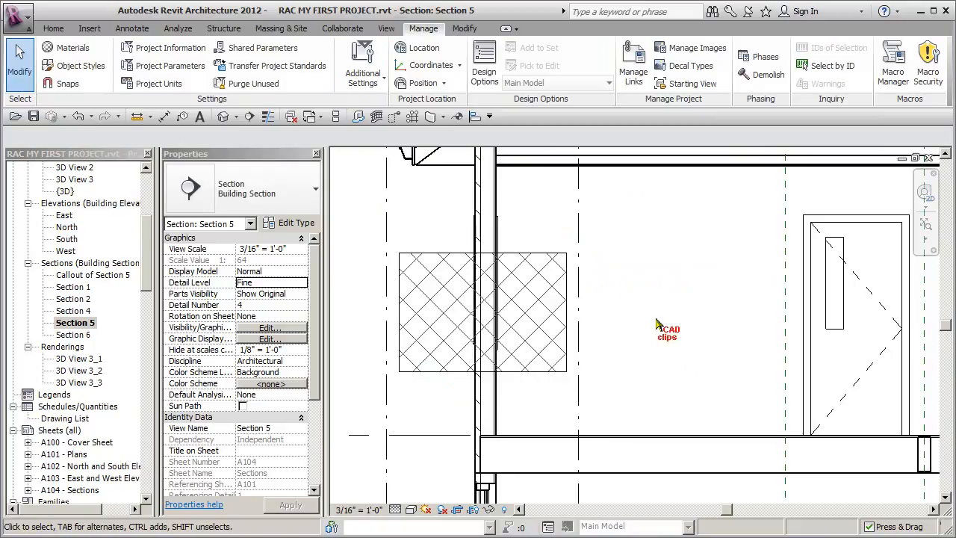
- Set the Diagonal Crosshatch filled region type's background back to Opaque and clear the selection
left_click(563, 259)
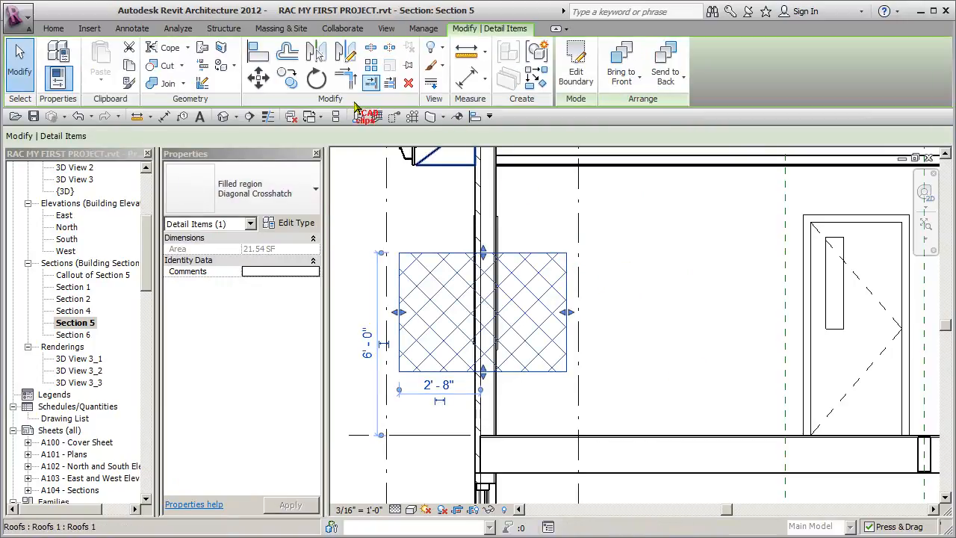
left_click(298, 224)
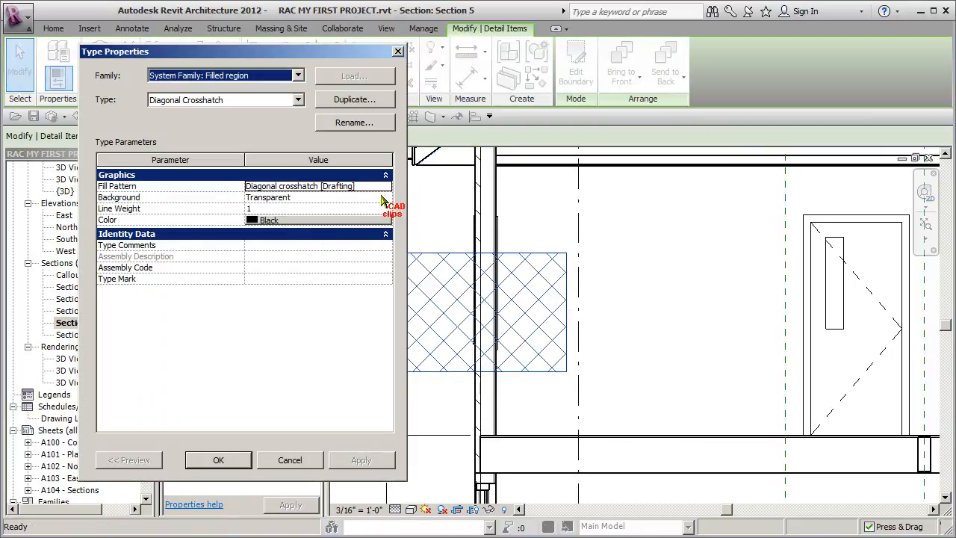
left_click(386, 197)
left_click(279, 213)
left_click(242, 459)
left_click(679, 327)
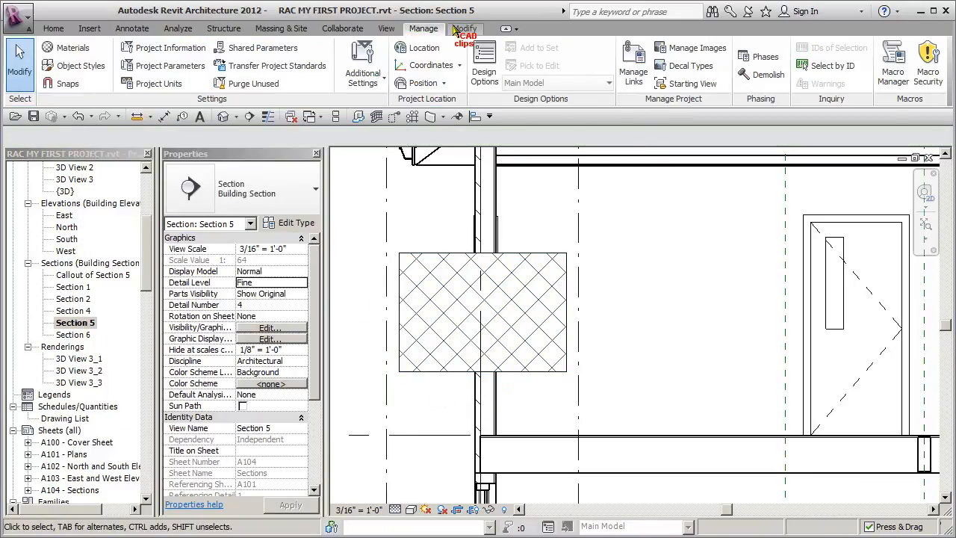
- Show the upper exterior wall's hidden lines through the filled region using Show Hidden Lines, and leave the command
left_click(386, 29)
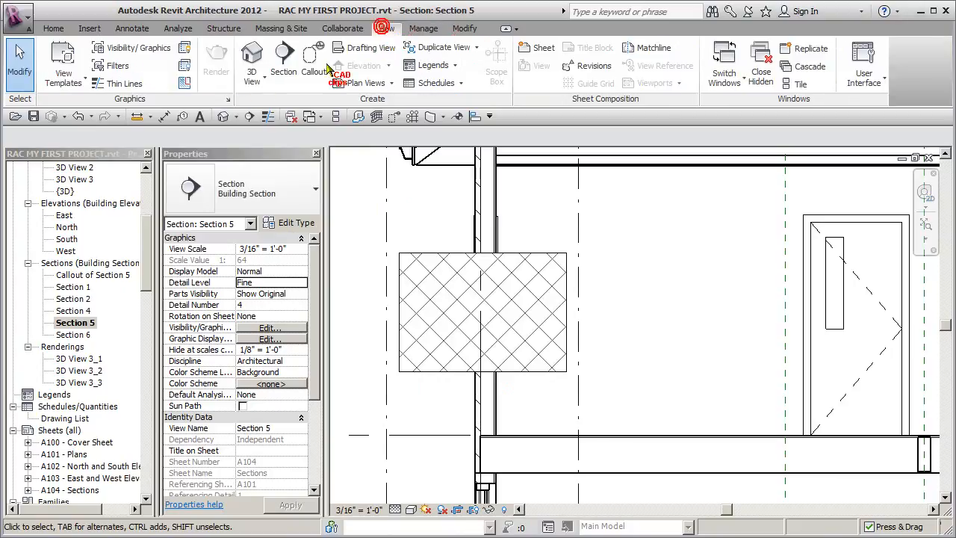
left_click(185, 48)
left_click(422, 254)
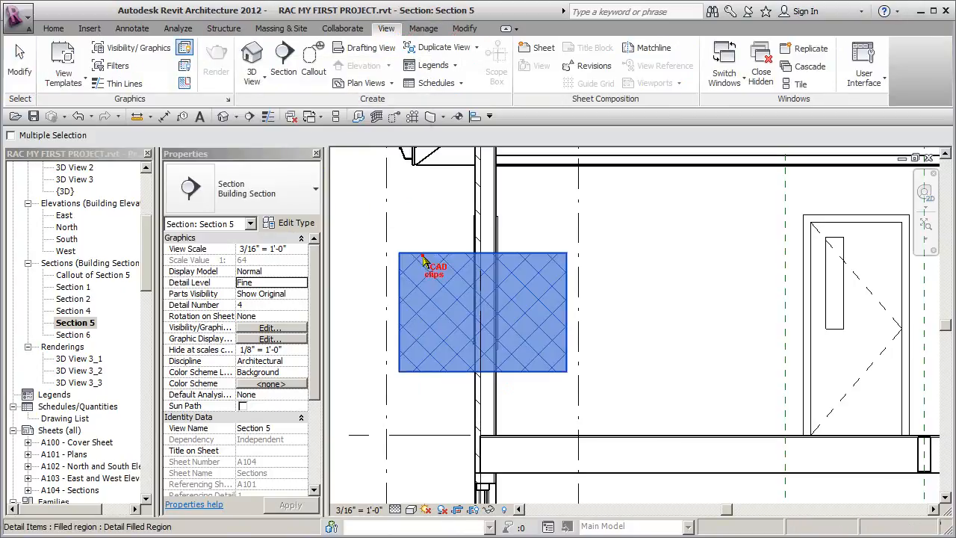
left_click(476, 227)
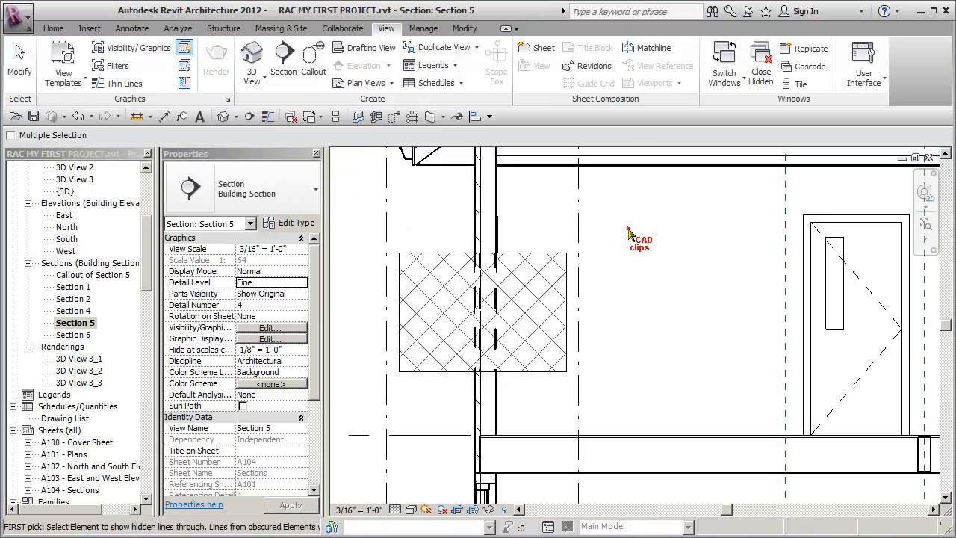
middle_click_drag(629, 229, 678, 226)
scroll(638, 260, "up", 2)
scroll(477, 324, "up", 4)
scroll(477, 322, "down", 5)
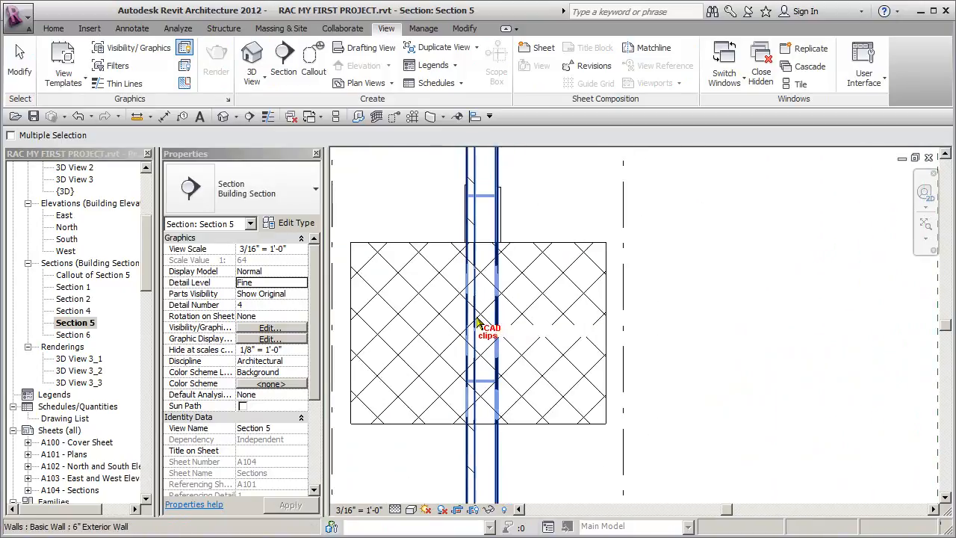
key("Escape")
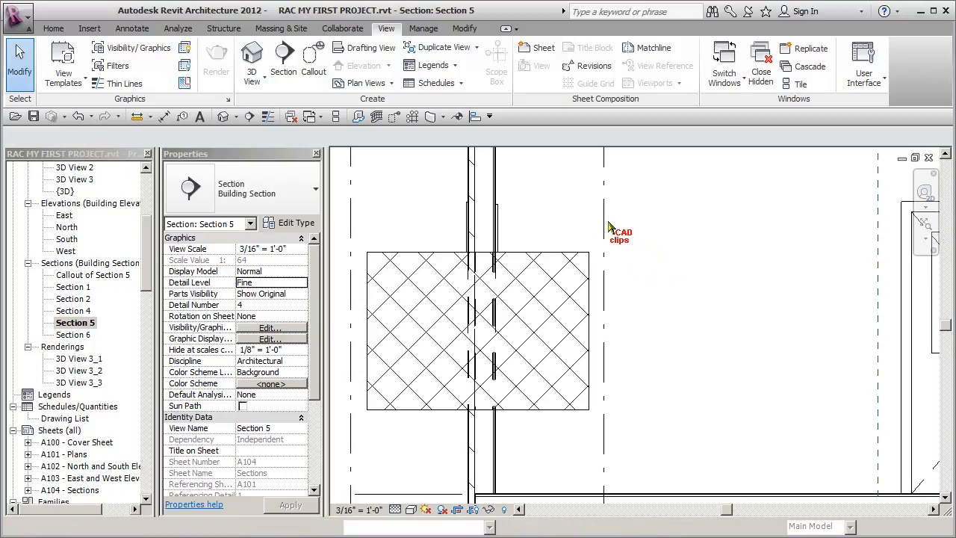
left_click(493, 206)
left_click(557, 204)
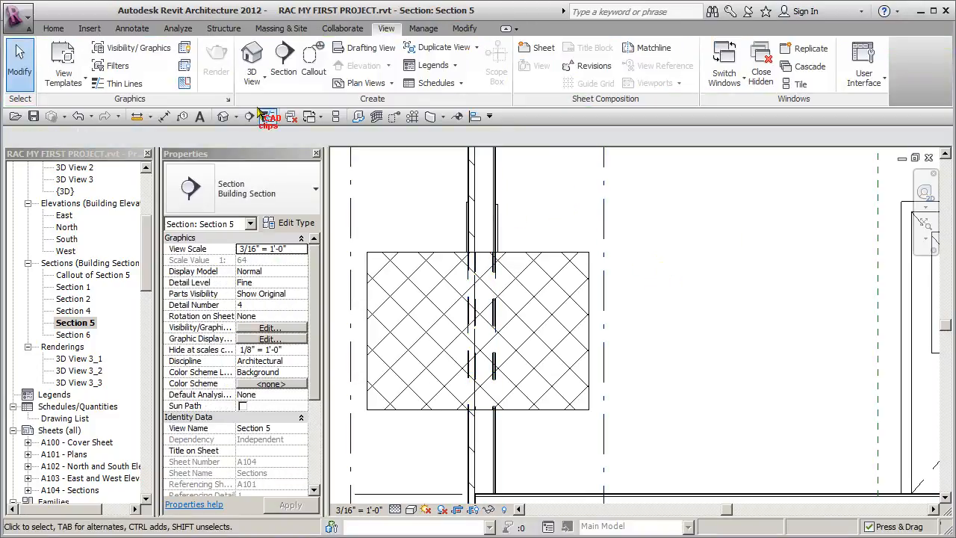
- Check the Common Edges and Hidden Lines settings of the Walls category in Object Styles, then close the dialog
left_click(431, 29)
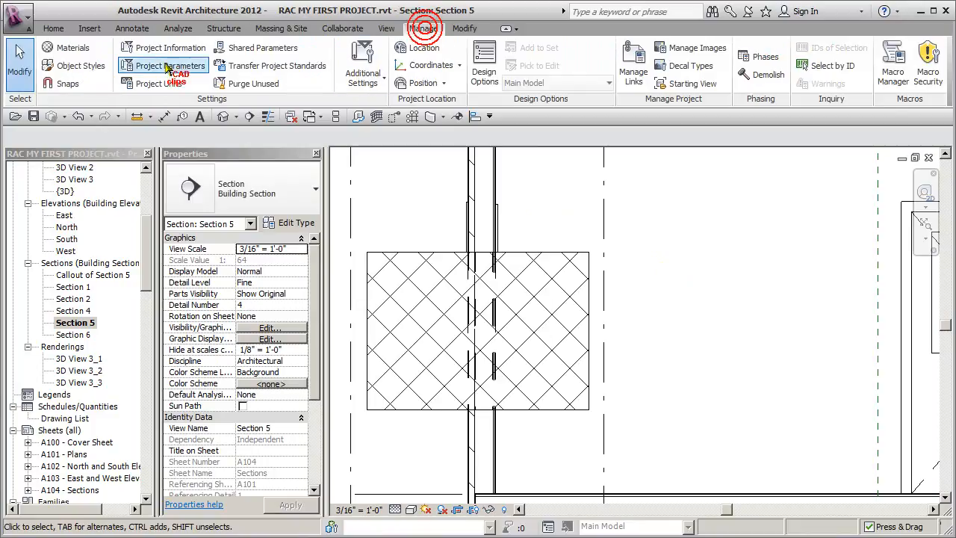
left_click(81, 66)
left_click_drag(581, 165, 592, 291)
left_click(60, 304)
left_click(44, 305)
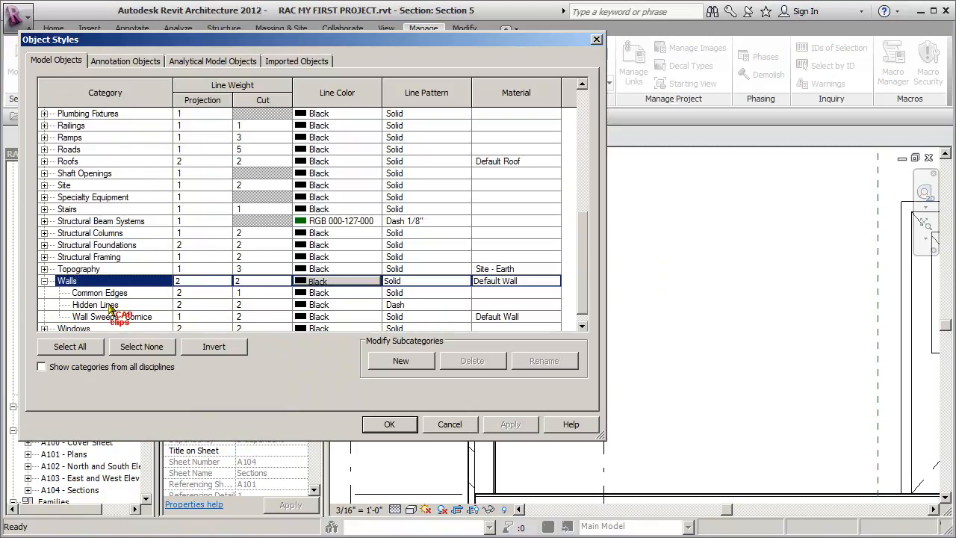
left_click(387, 423)
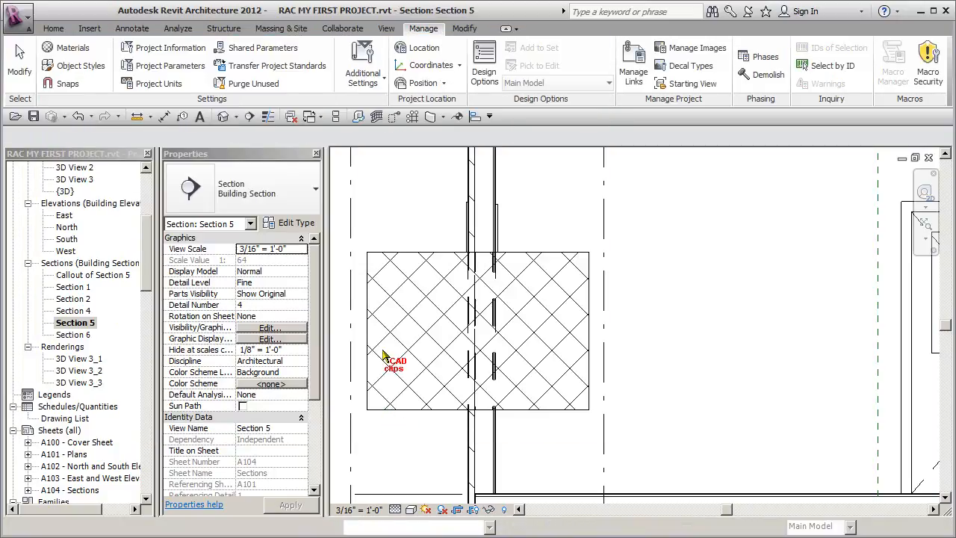
- Delete the filled region covering the upper exterior wall
left_click(386, 29)
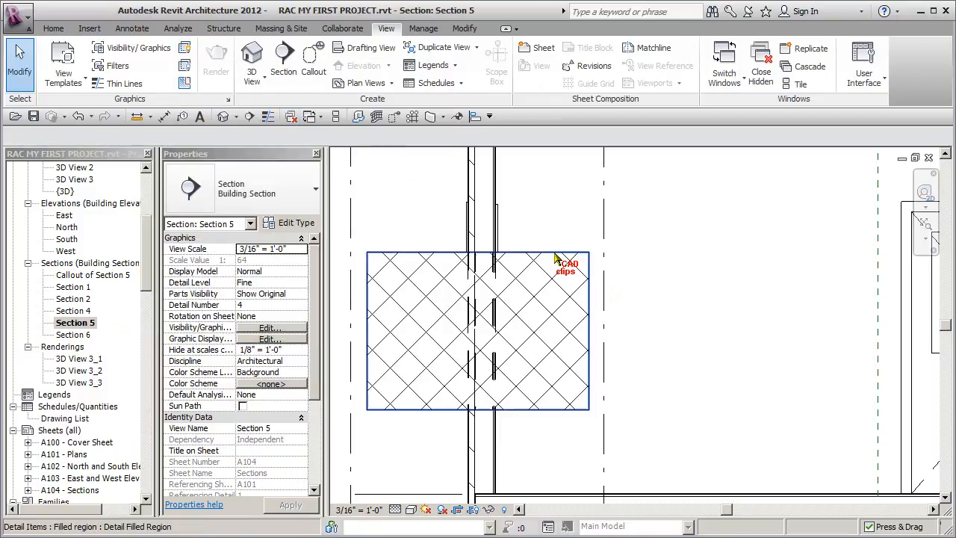
left_click(587, 254)
key("Delete")
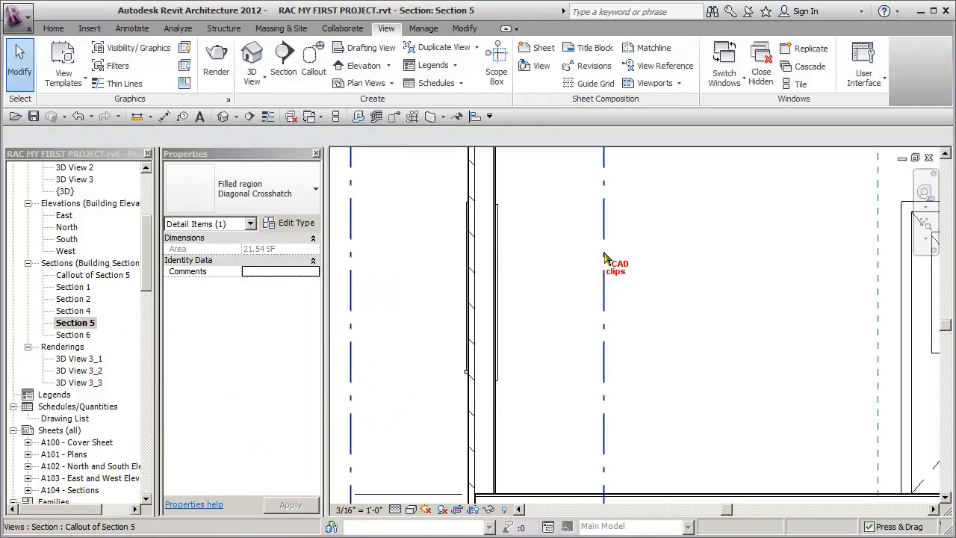
- Highlight the upper exterior wall in the section to inspect its cut lines, then clear the selection
scroll(539, 293, "down", 1)
middle_click_drag(539, 288, 577, 293)
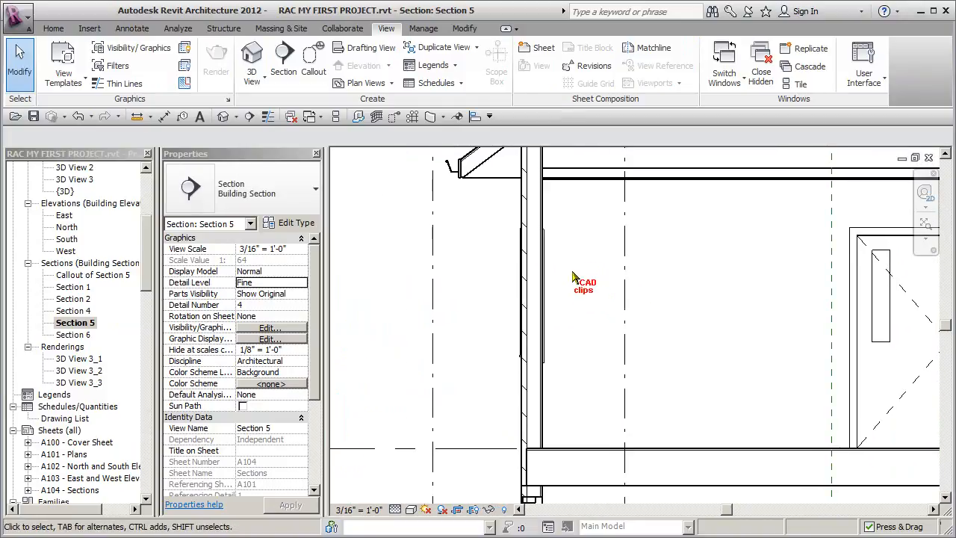
left_click(545, 211)
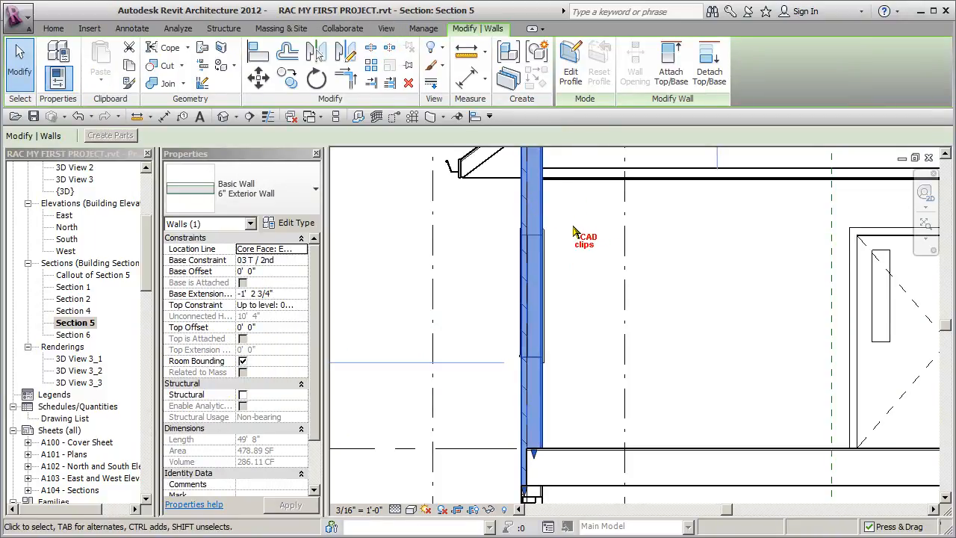
left_click(574, 233)
middle_click_drag(576, 303, 569, 351)
scroll(569, 351, "down", 2)
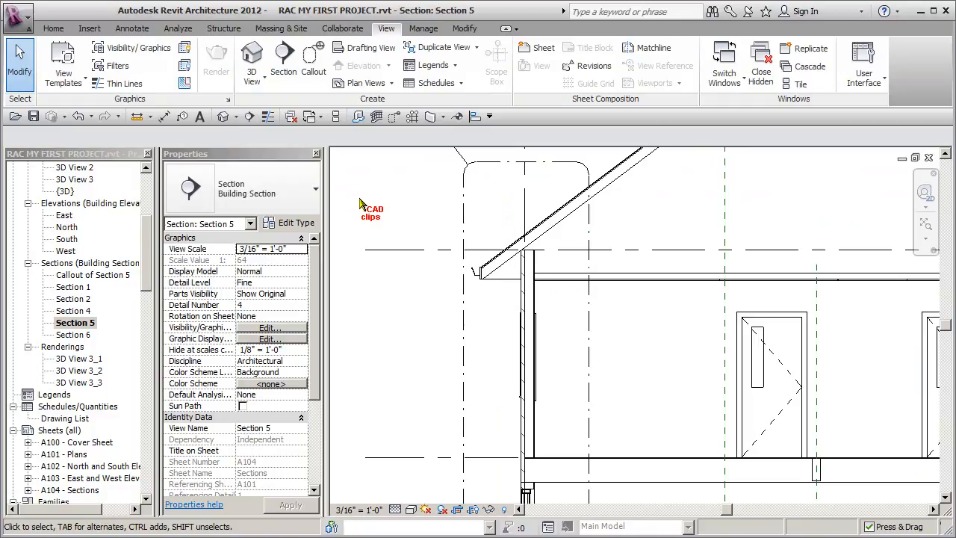
- Review the projection and cut line weights of the model categories in Object Styles, and cancel the dialog
left_click(424, 28)
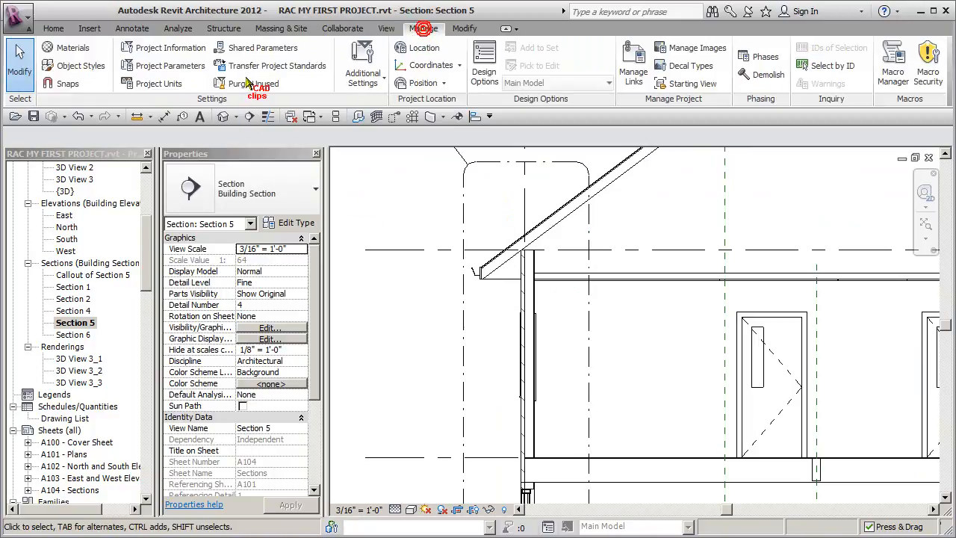
left_click(75, 65)
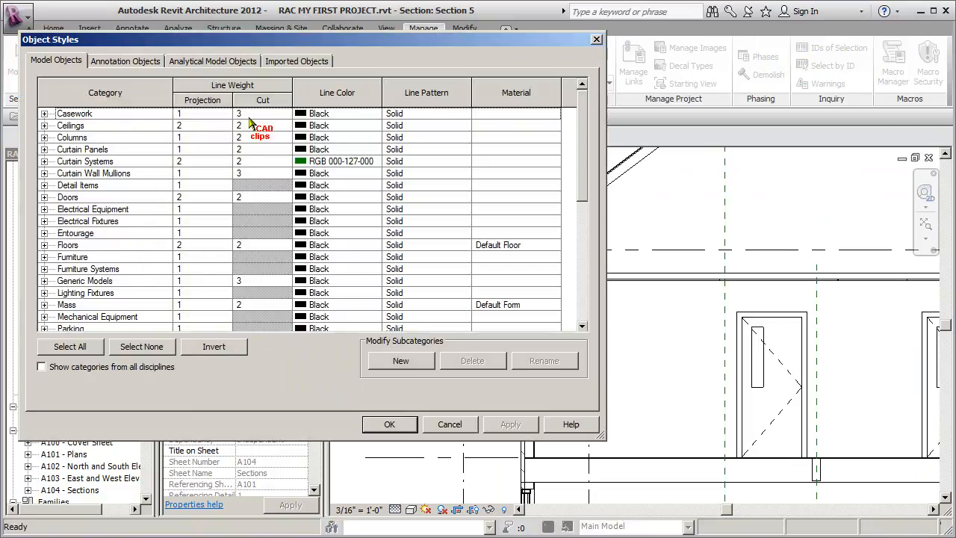
left_click(452, 424)
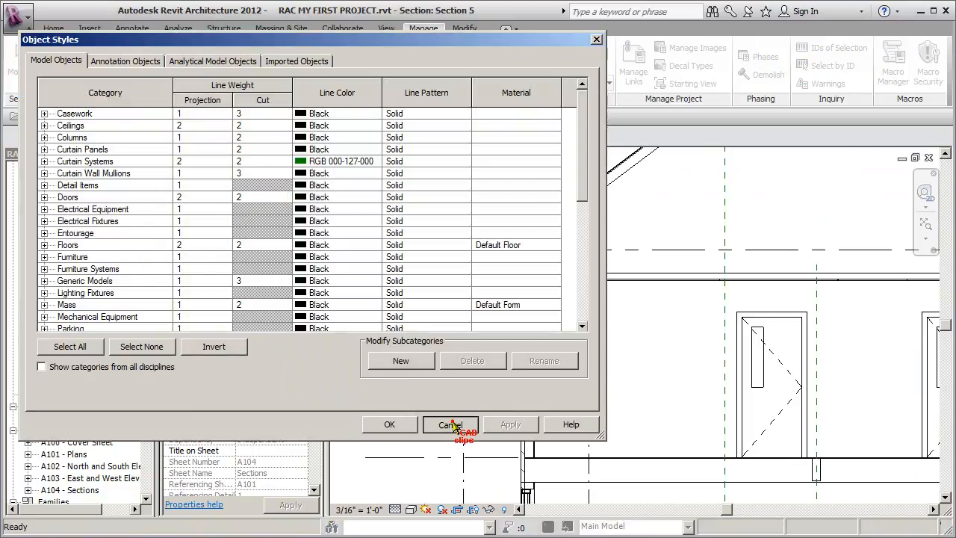
- Examine how the model line weights vary by view scale in the Line Weights settings, and cancel the dialog
left_click(377, 81)
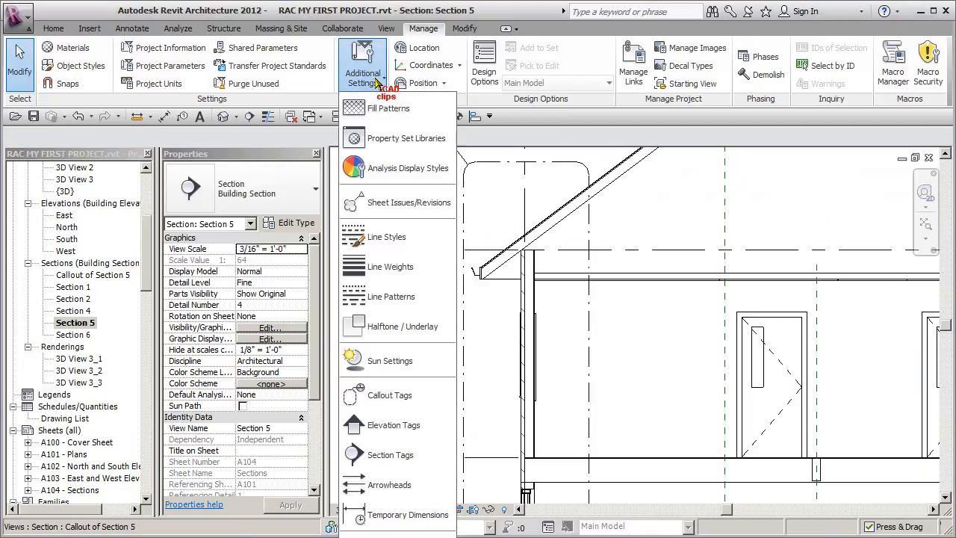
left_click(393, 267)
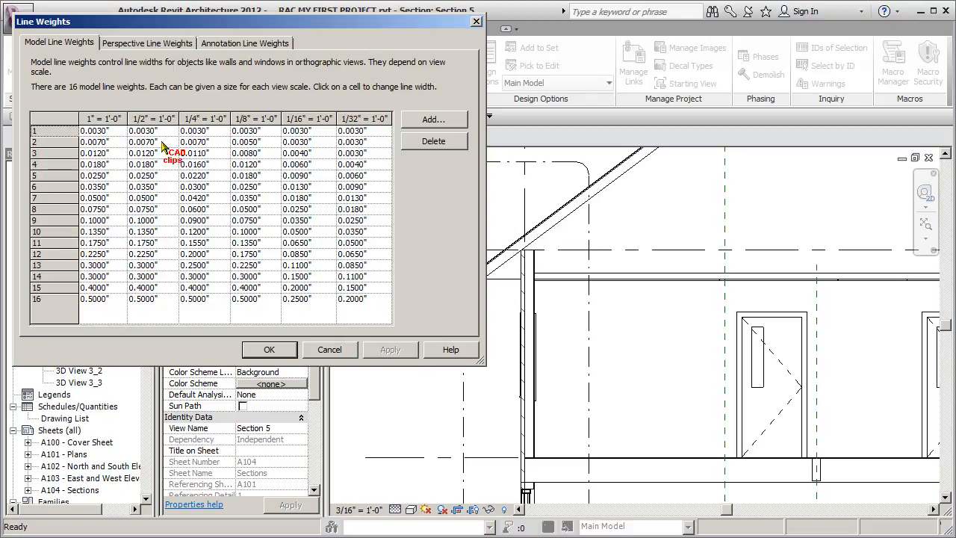
left_click(328, 351)
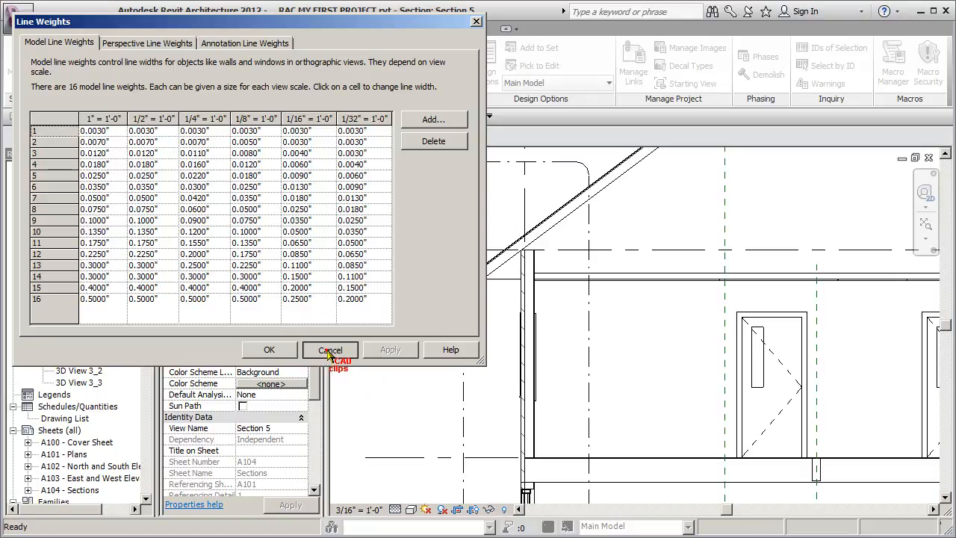